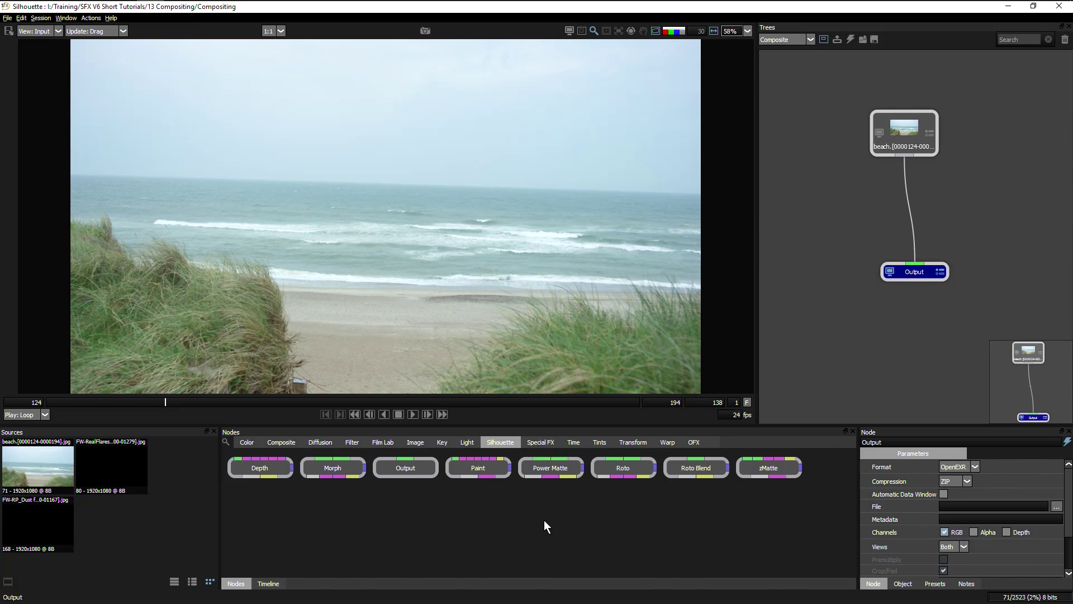
Play the beach footage twice to review it.
click(413, 413)
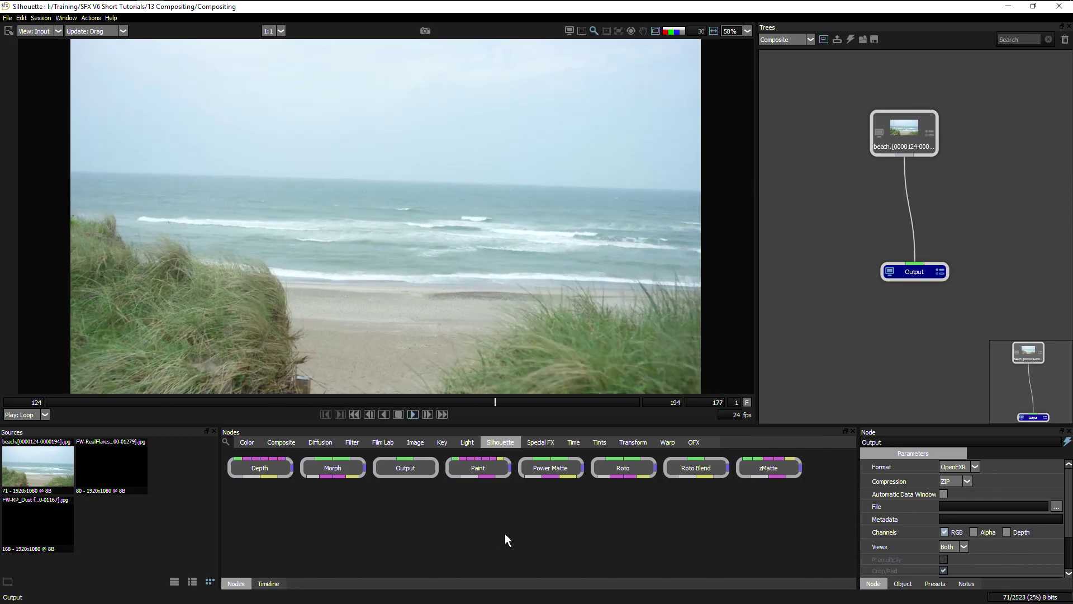
click(398, 414)
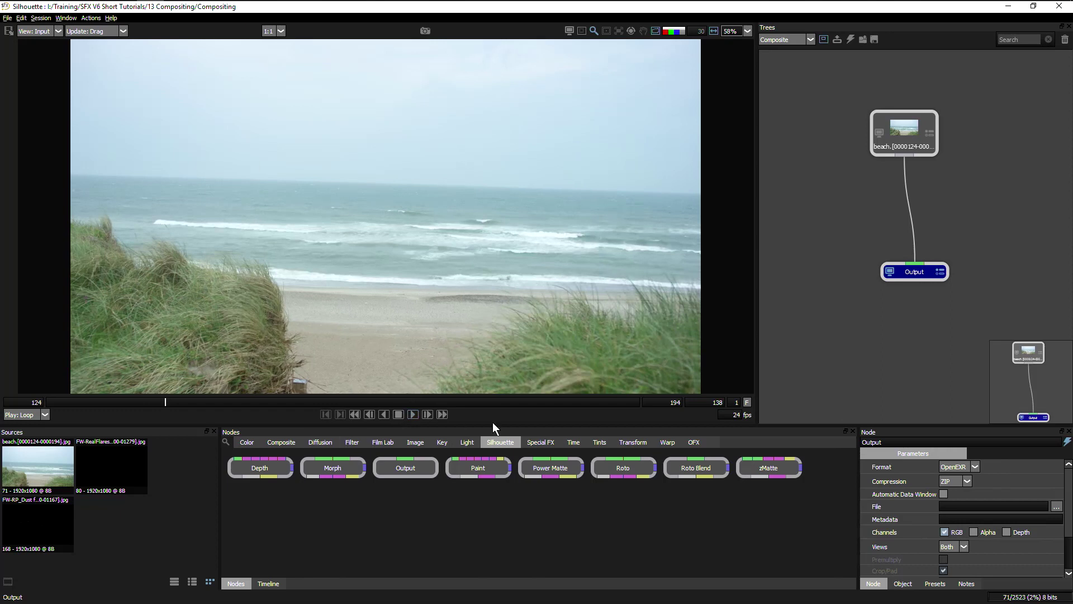
click(414, 415)
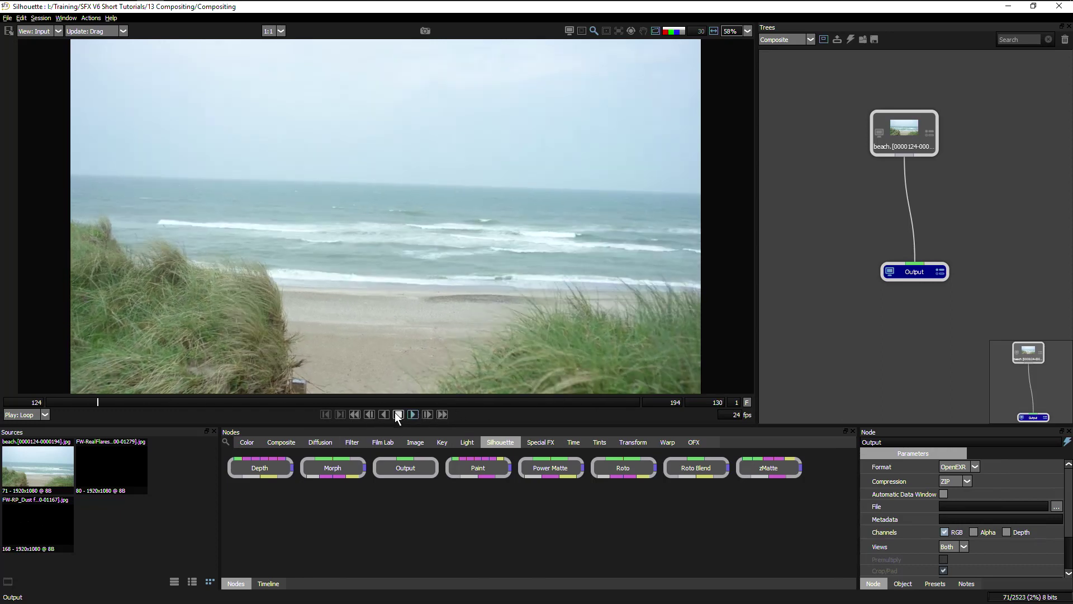
click(399, 414)
Insert a Transform node between beach and Output and check its Mode, leaving Match Move.
click(633, 442)
drag(769, 468, 912, 218)
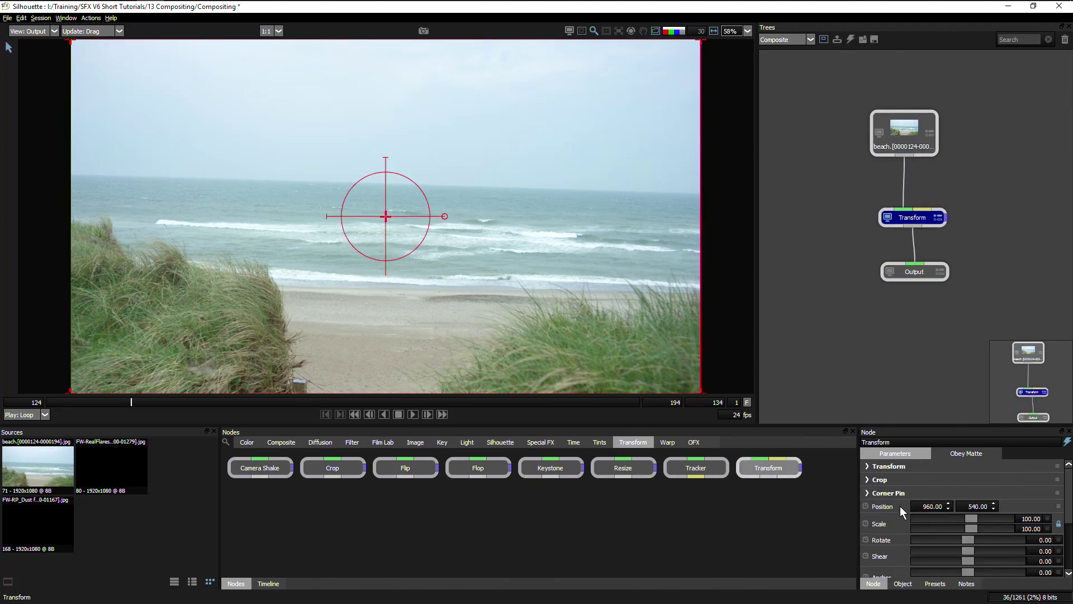
mouse_move(1069, 500)
mouse_down()
mouse_move(1070, 537)
mouse_move(1070, 498)
mouse_up()
click(868, 468)
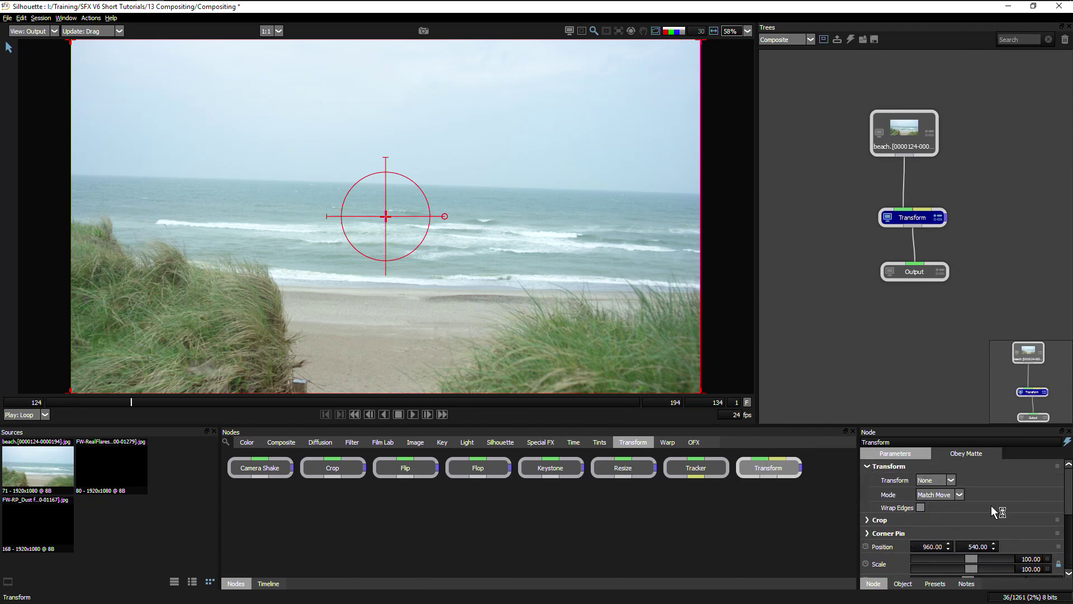
click(960, 495)
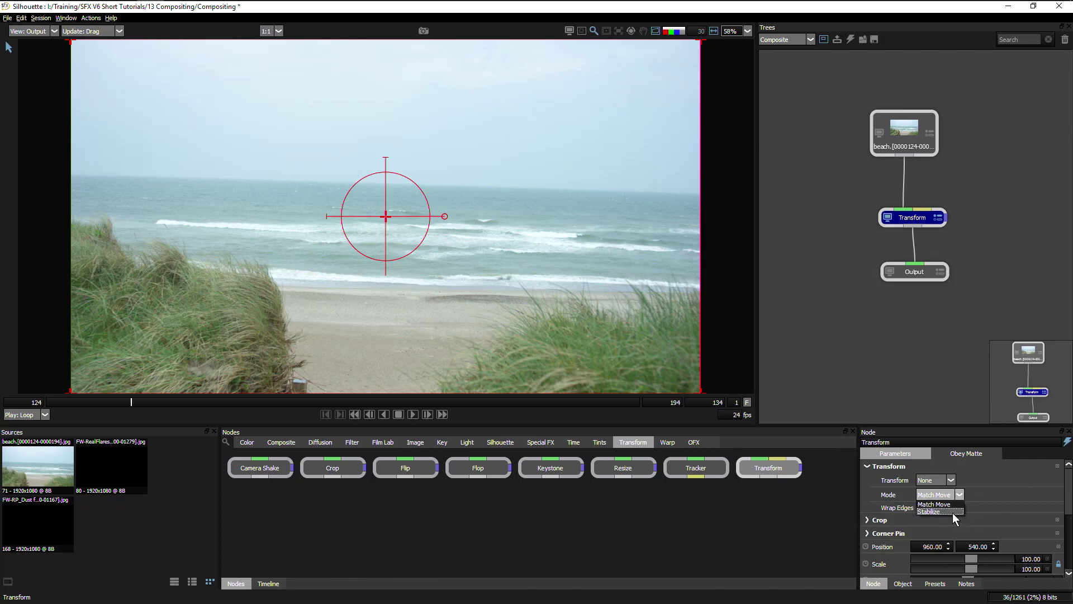
click(975, 511)
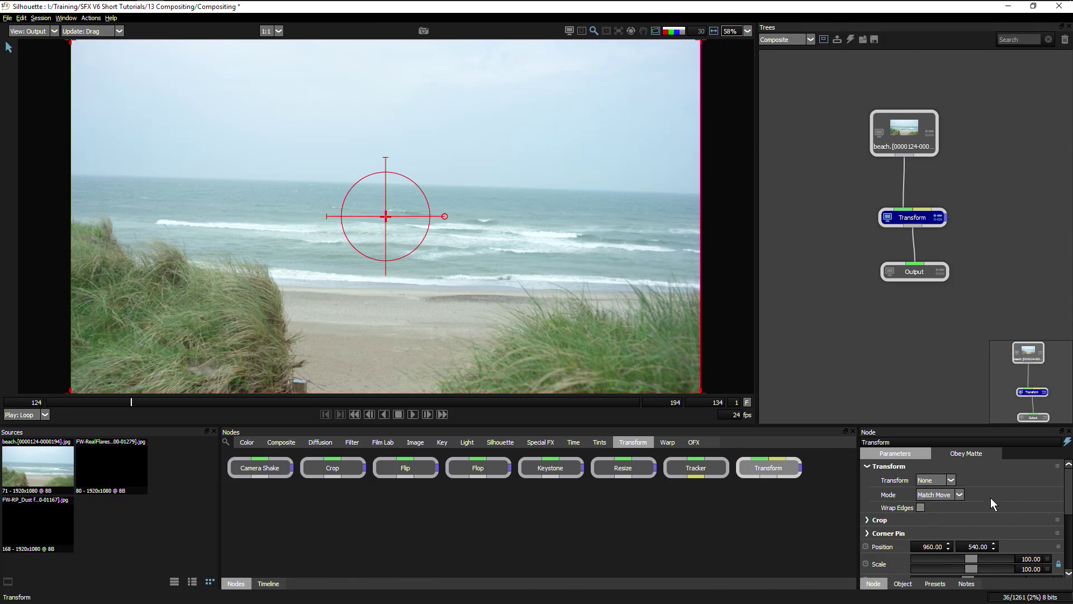
Add a Tracker node to the tree fed by the beach clip.
drag(668, 467, 989, 194)
click(989, 194)
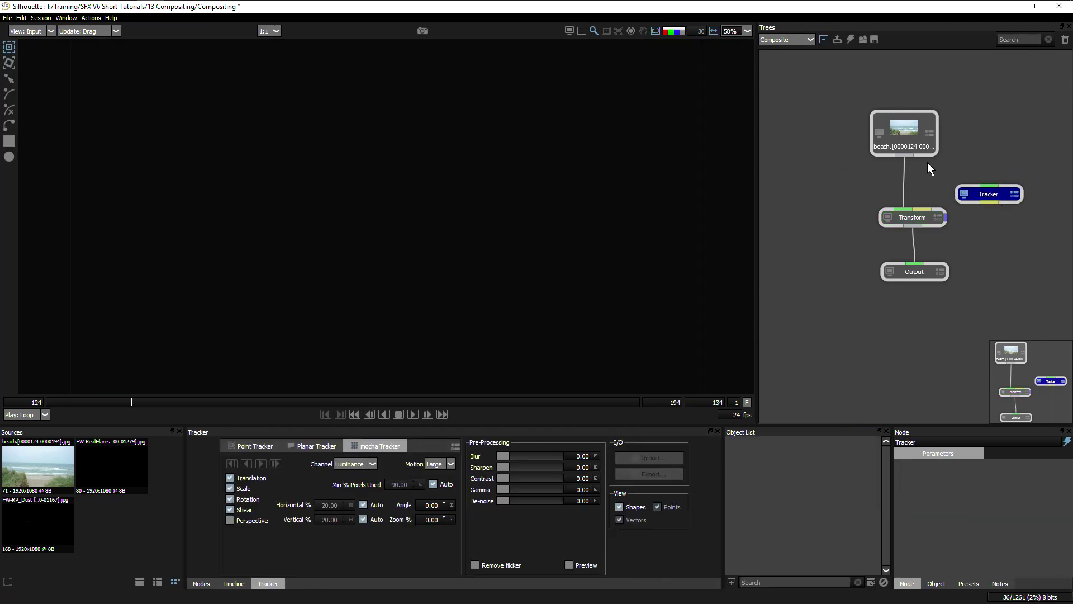
drag(906, 156, 989, 194)
At frame 124, add a layer named Stabilize with a rectangle around the left dune grass.
key(Home)
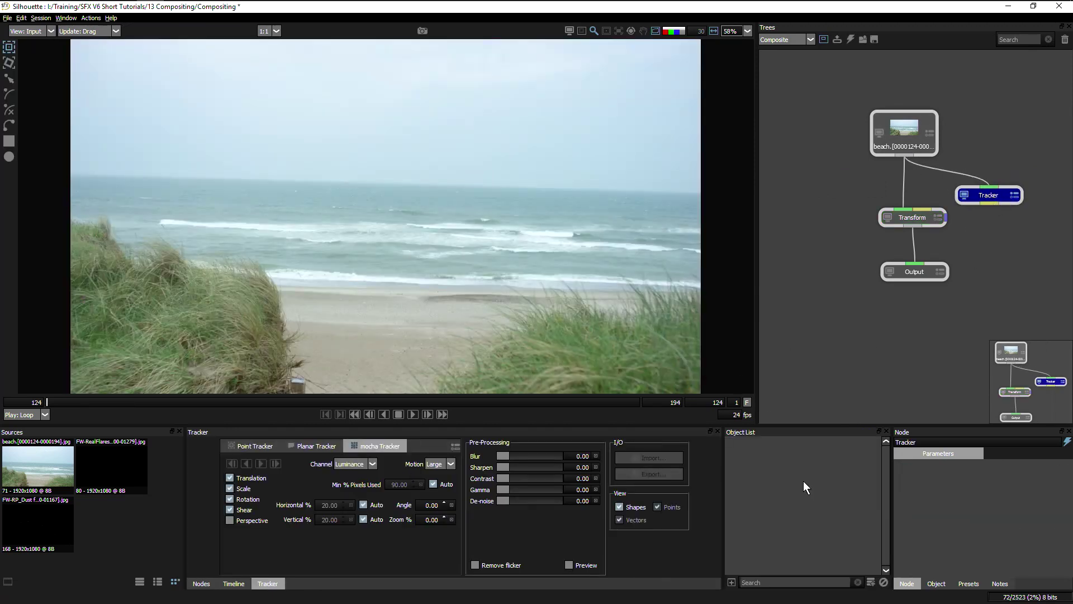
click(870, 582)
double_click(766, 443)
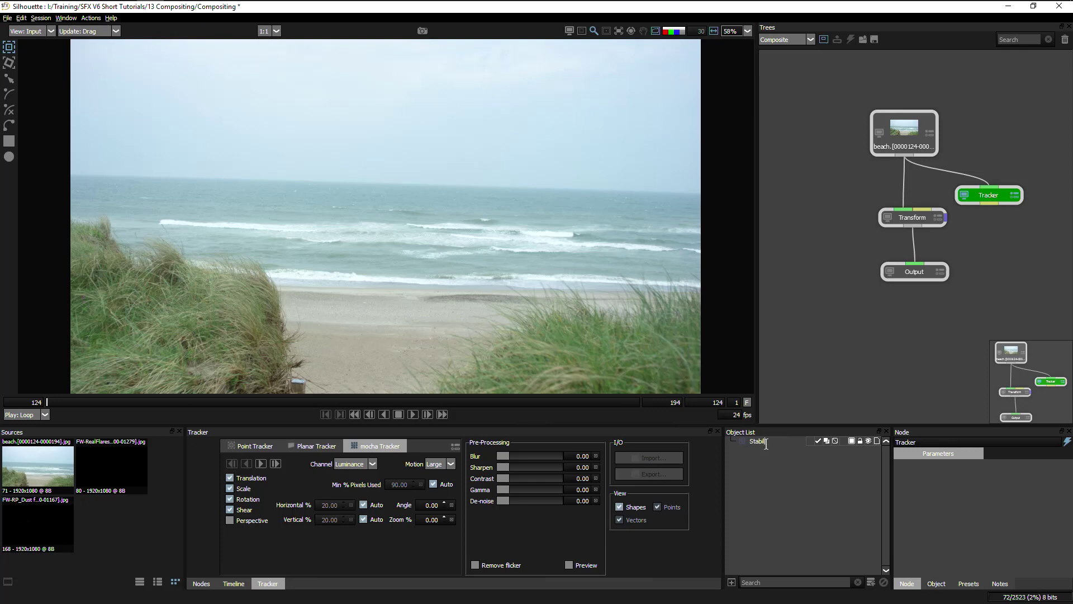
key(Return)
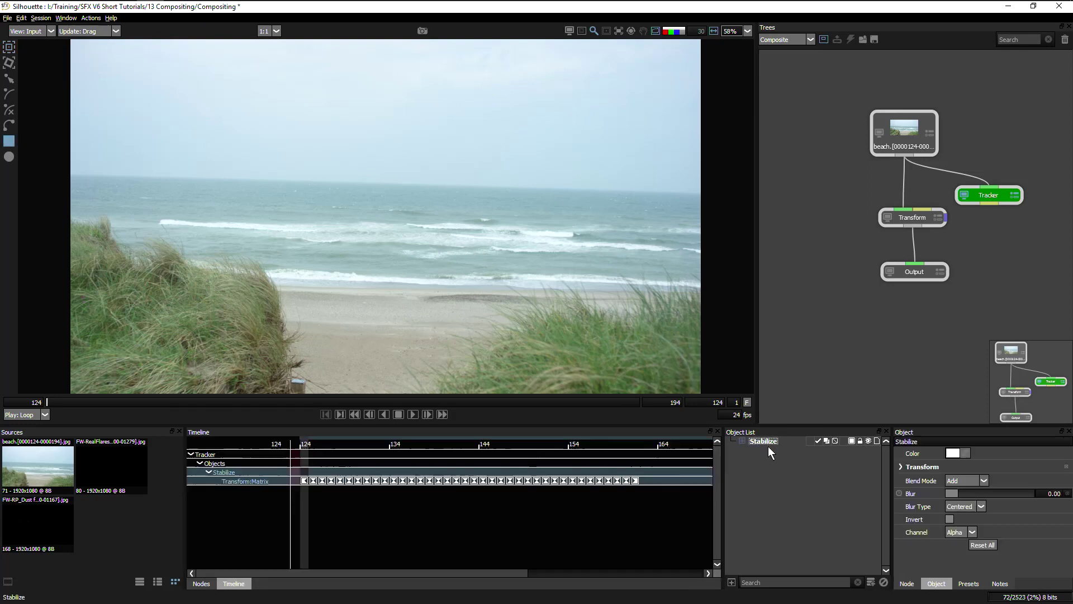
drag(90, 262, 271, 387)
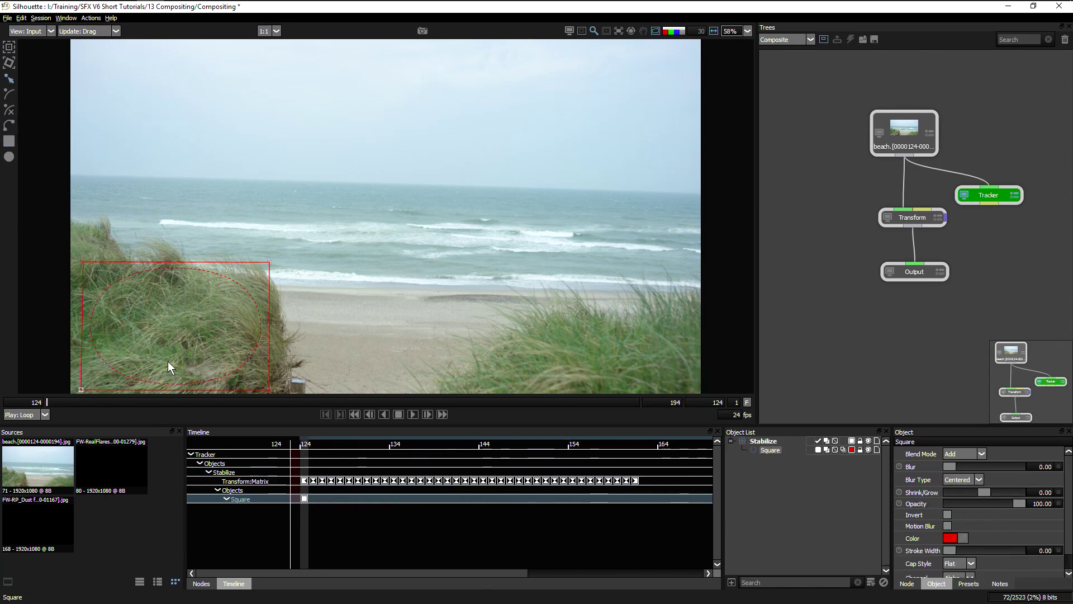
Track the Stabilize layer forward to frame 194, scrub back to check, and link Tracker to Transform.
click(9, 47)
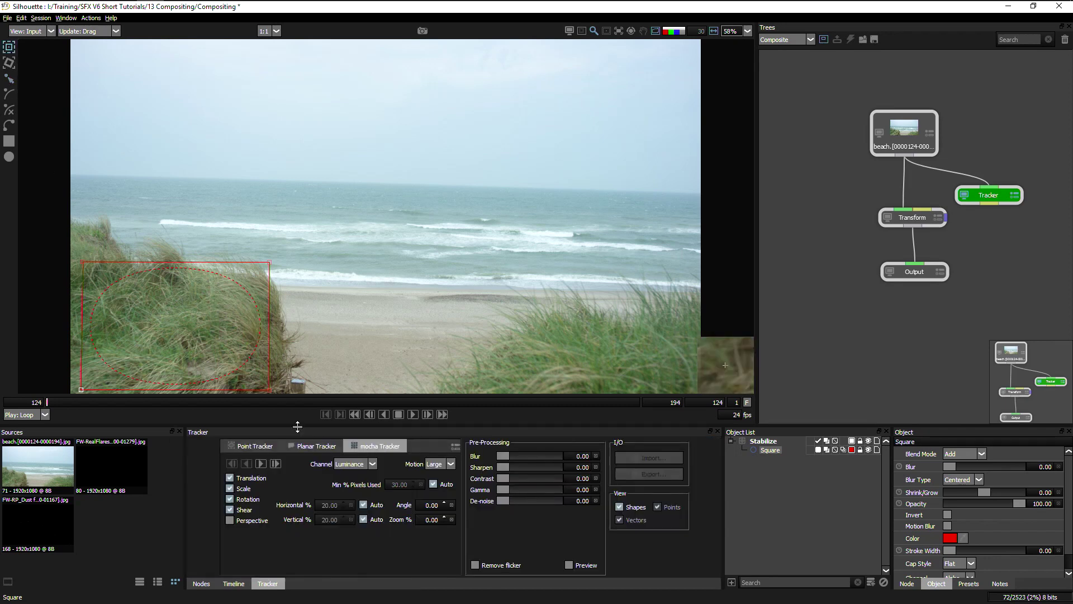
click(261, 463)
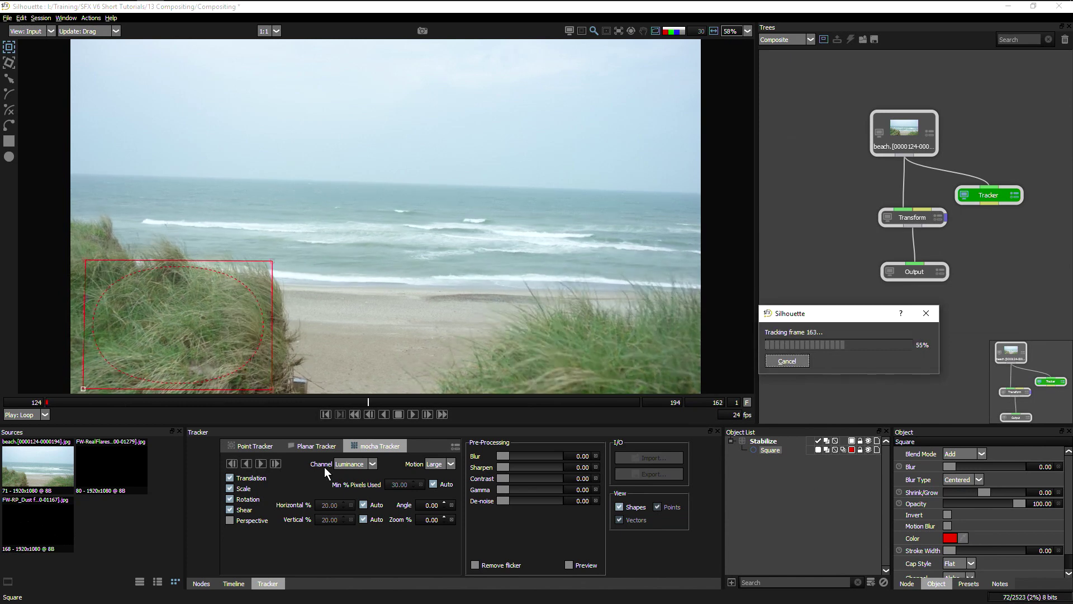
mouse_move(638, 401)
mouse_down()
mouse_move(230, 431)
mouse_move(22, 427)
mouse_move(289, 408)
mouse_move(638, 404)
mouse_up()
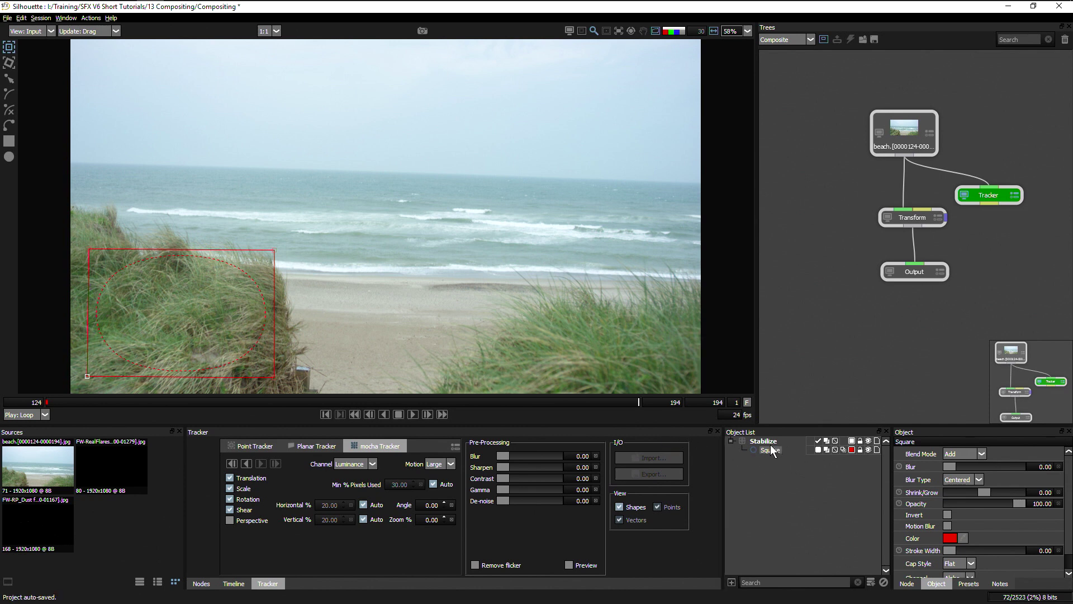
drag(993, 194, 920, 209)
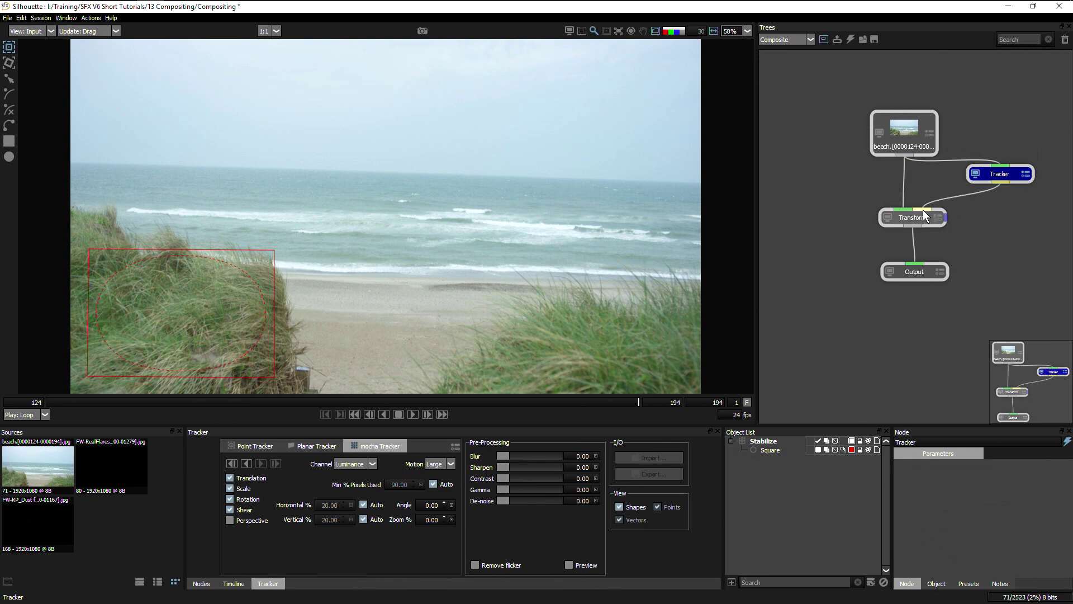
Set the Transform node's type and Mode both to Stabilize and play the steadied footage.
click(928, 215)
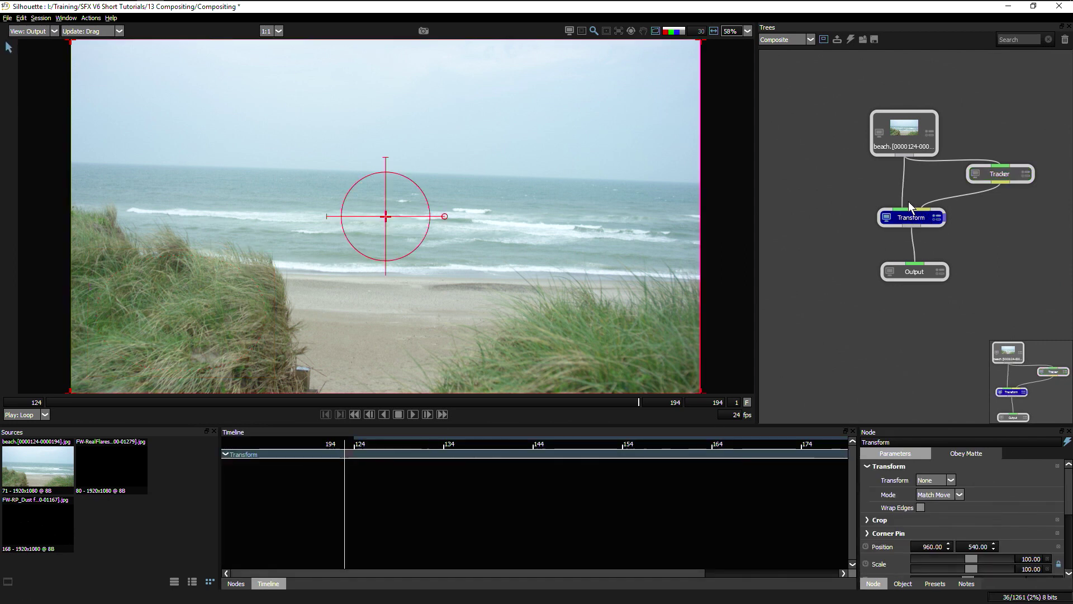
click(937, 480)
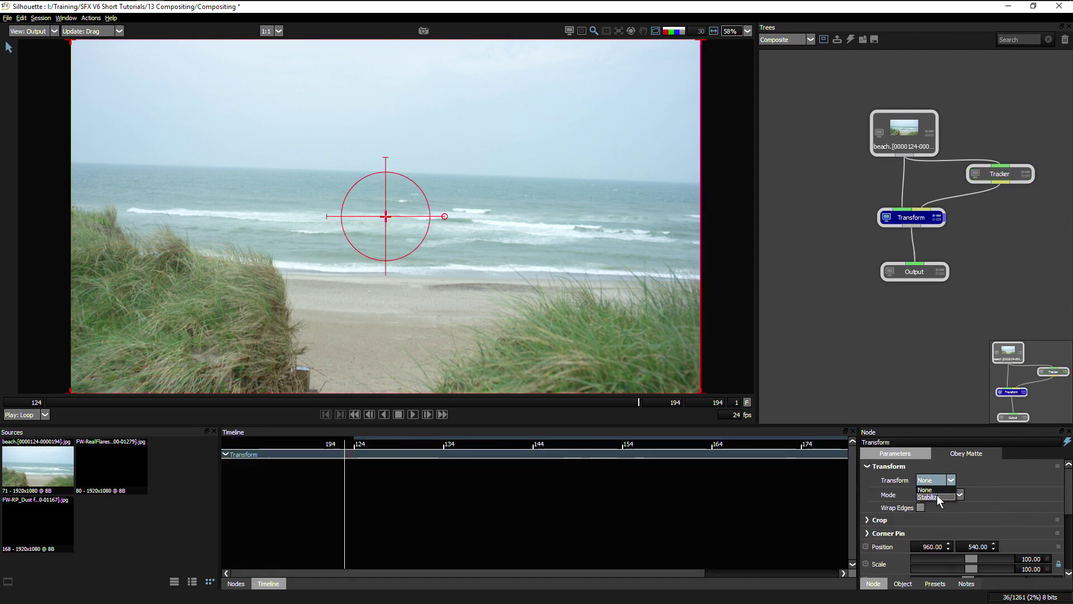
click(940, 495)
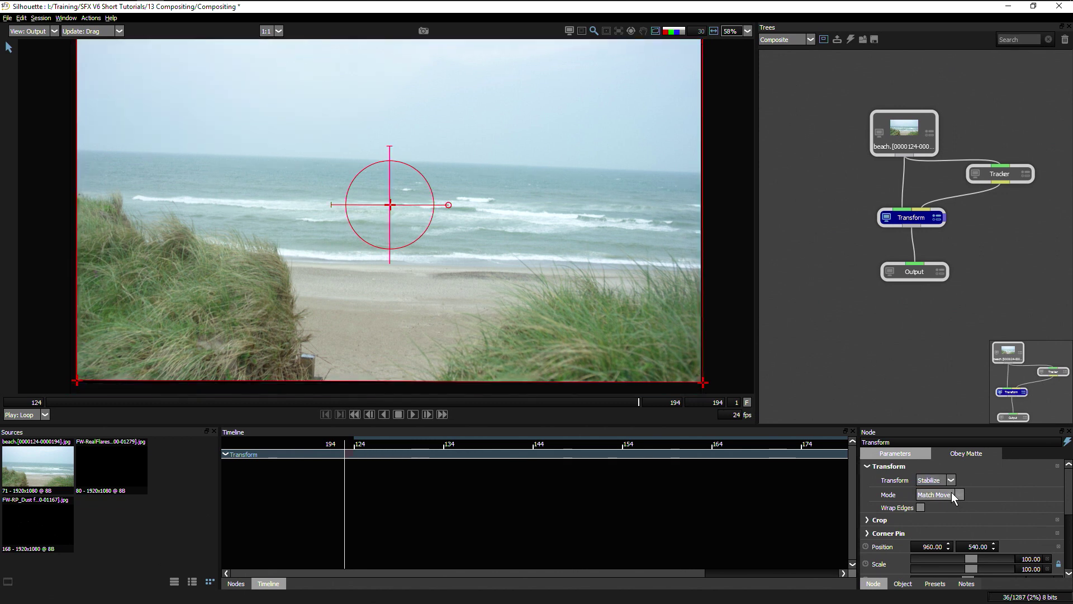
click(951, 492)
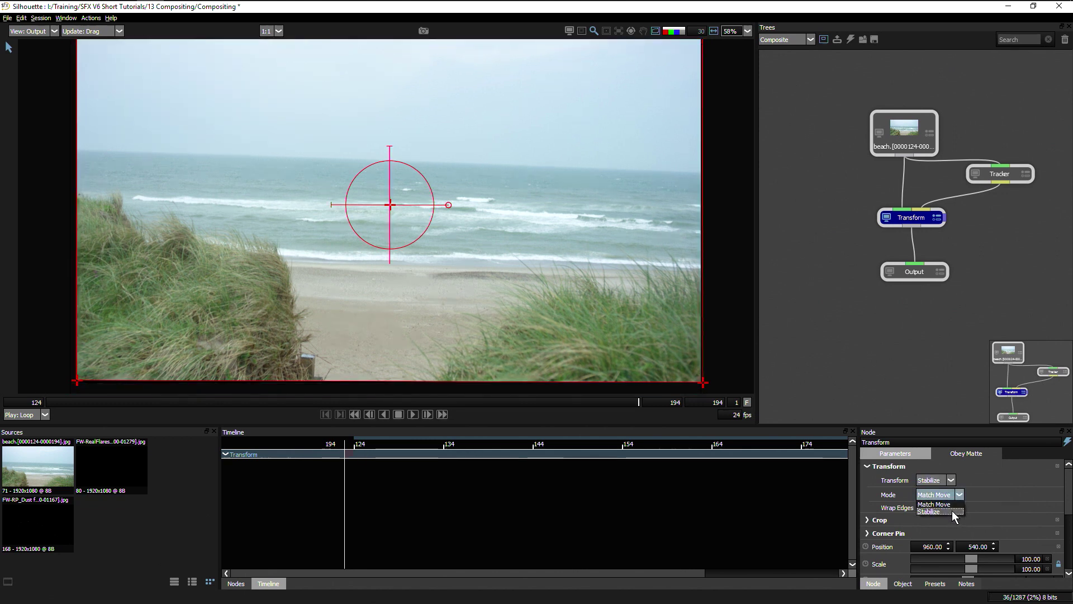
click(951, 511)
click(413, 414)
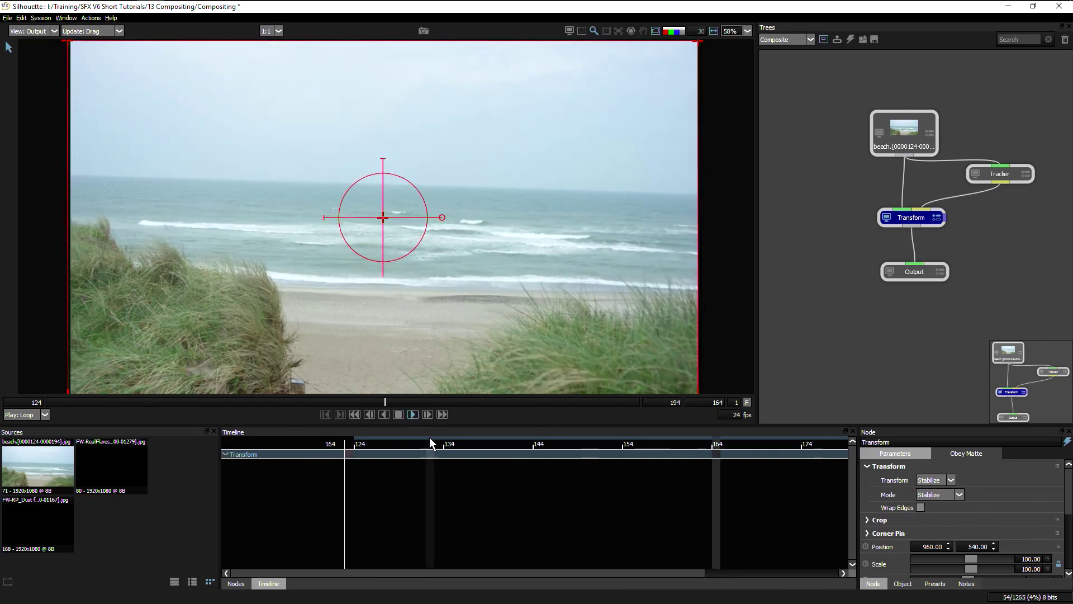
Rotate the stabilized plate to -1.97 and scale it to 108 on both axes, then play back.
click(398, 415)
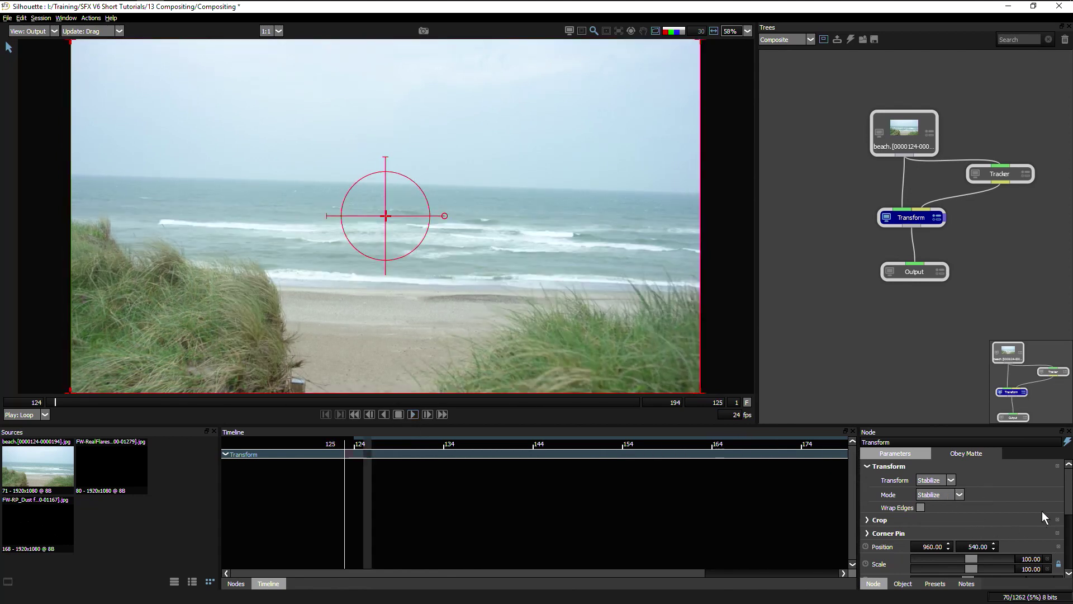
drag(1068, 494, 1067, 545)
scroll(1034, 520, up, 2)
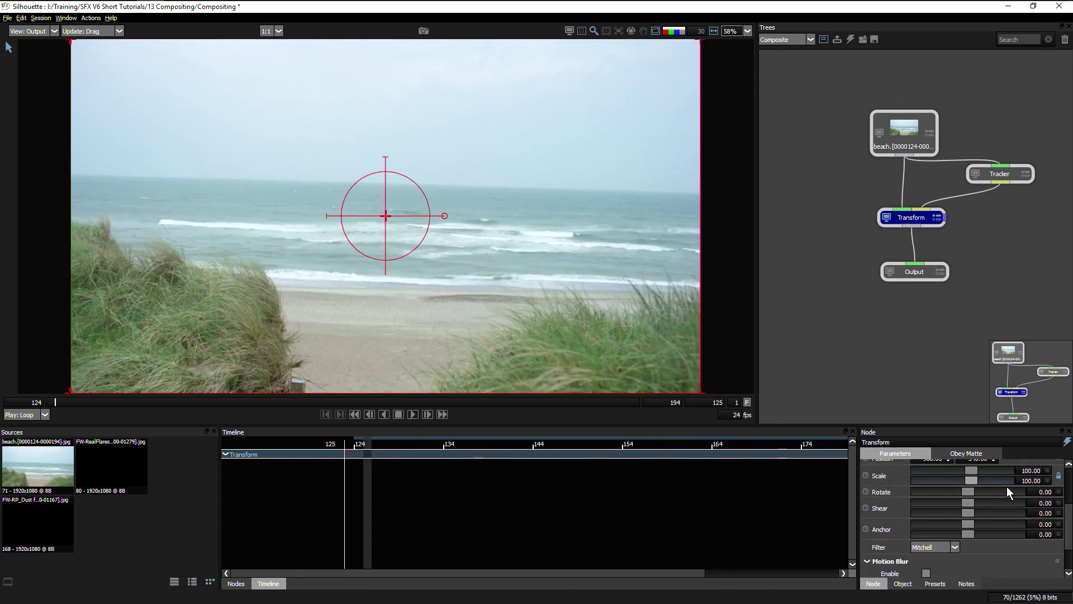
drag(965, 493, 967, 493)
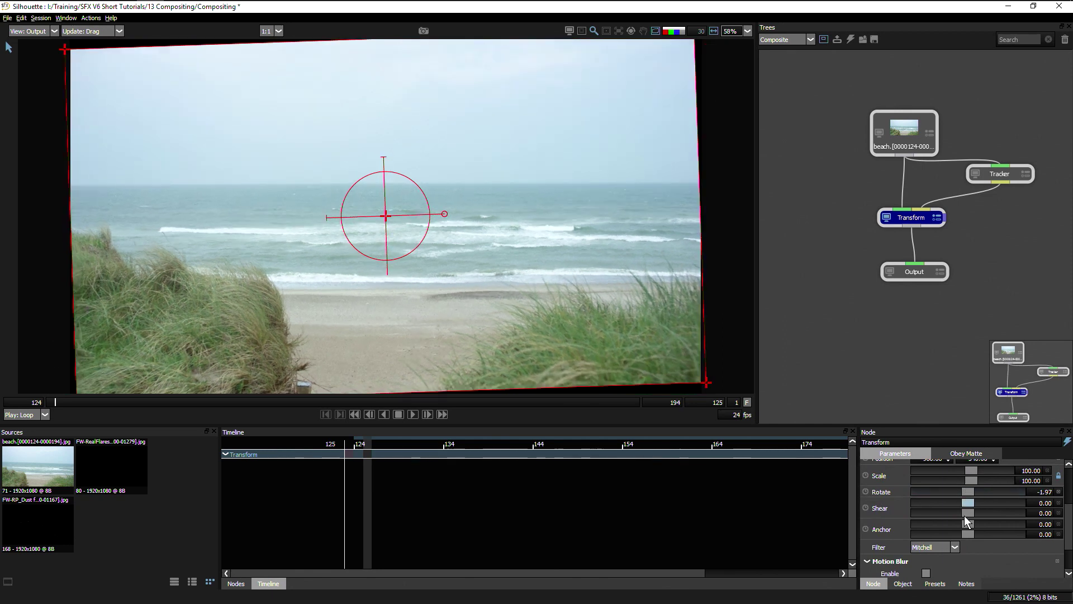
drag(977, 480, 972, 473)
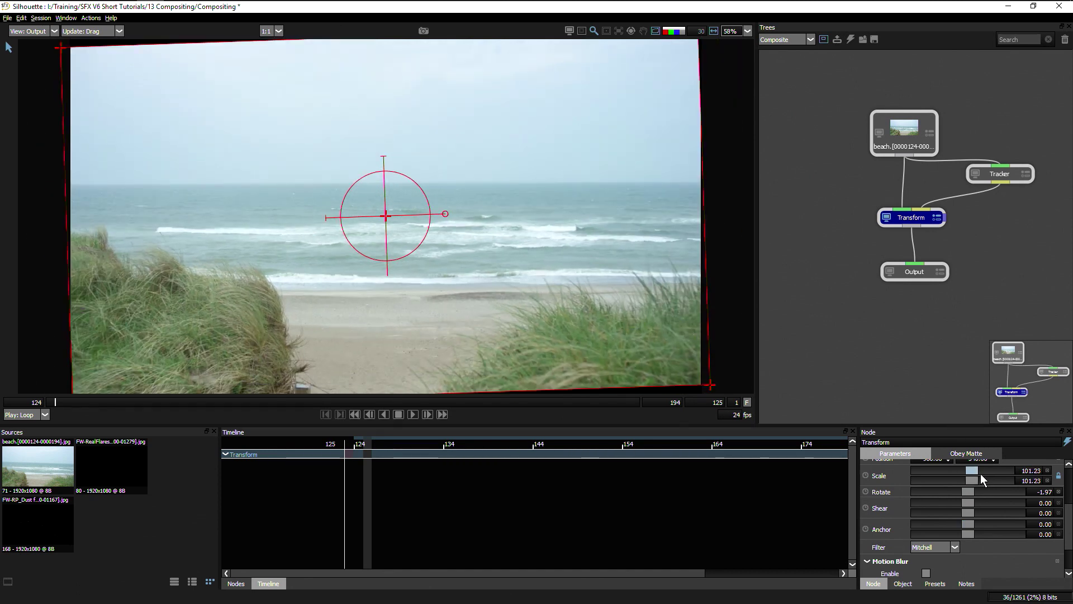
double_click(1029, 471)
text(108)
key(Return)
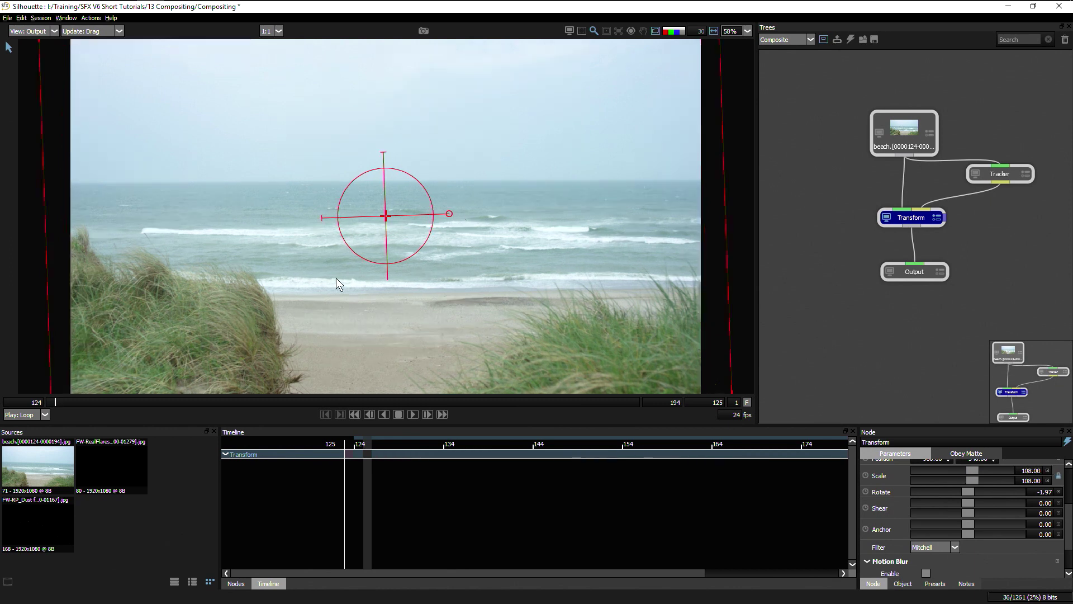
click(413, 415)
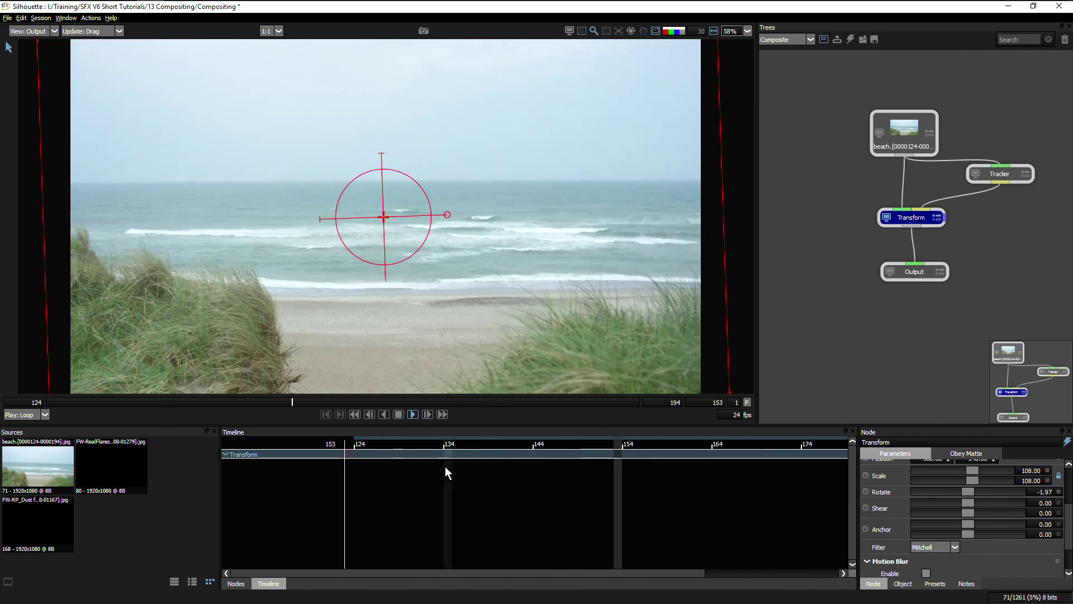
Step the Transform's Position Y down to 520, keeping X at 960.
key(space)
scroll(998, 541, up, 3)
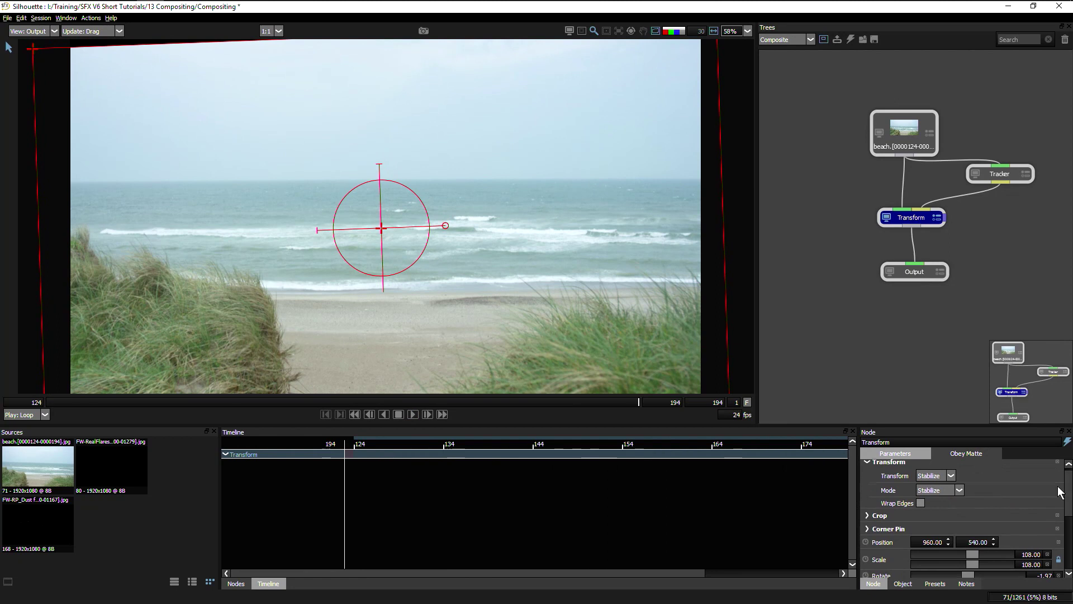
click(993, 538)
click(994, 540)
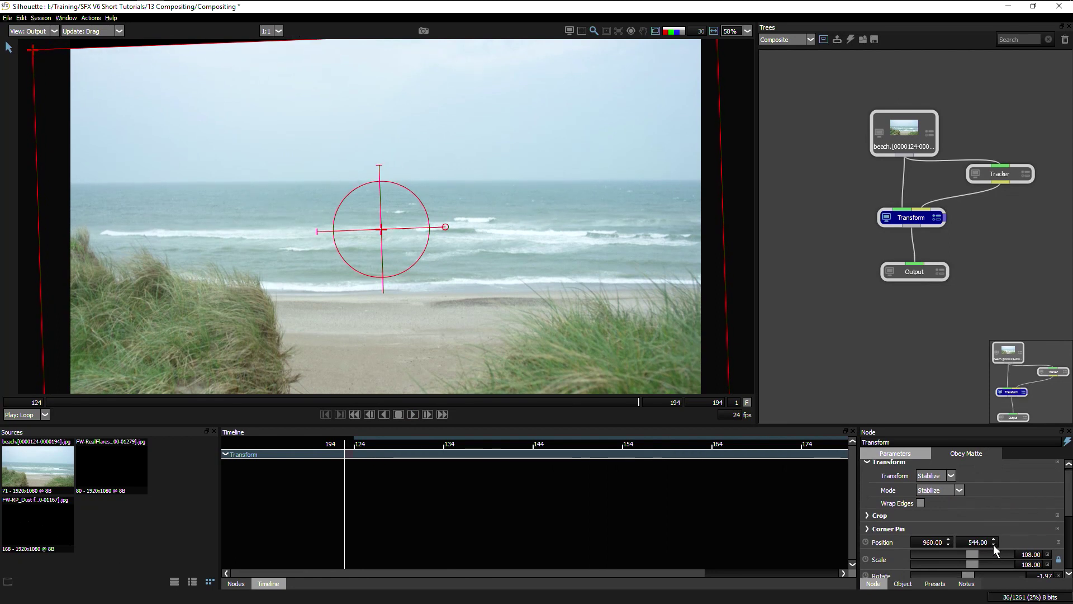
click(994, 545)
click(993, 545)
click(994, 545)
click(994, 544)
click(994, 545)
click(993, 545)
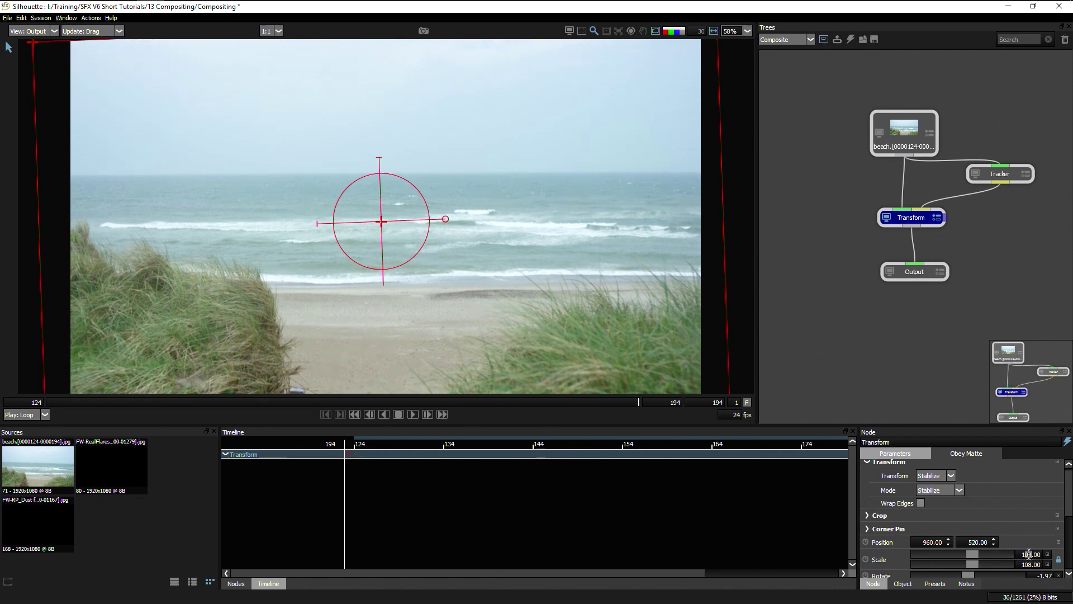
Play the clip to check the lowered, enlarged framing.
scroll(1029, 554, up, 2)
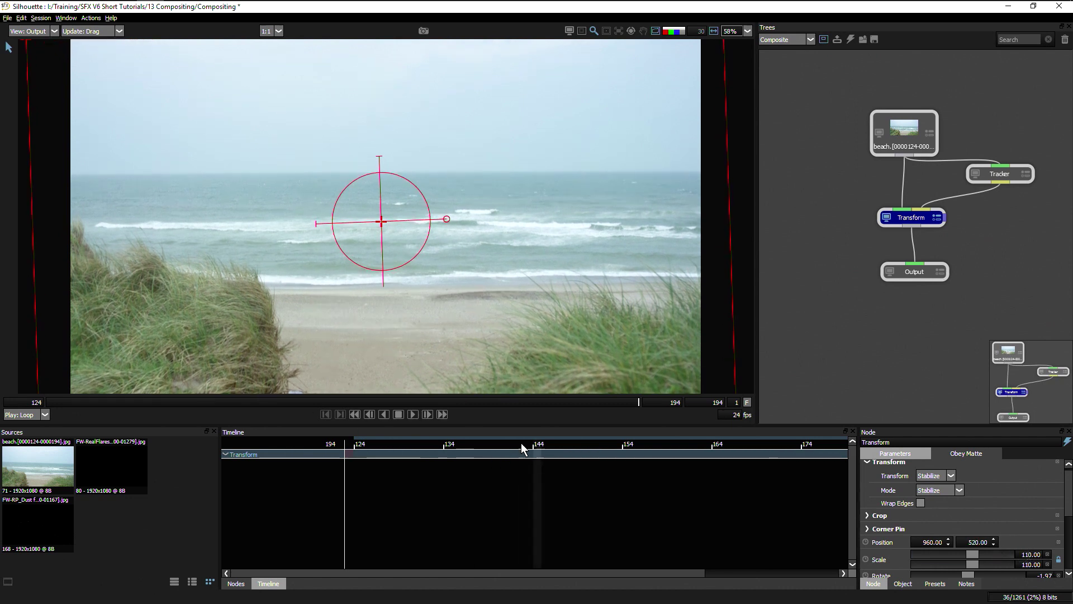
click(414, 414)
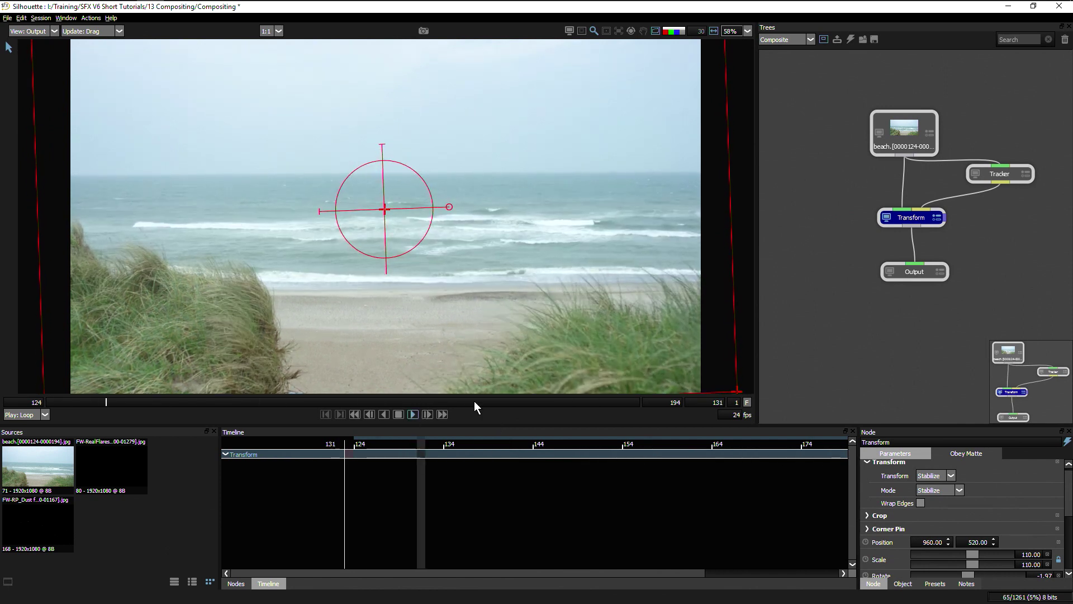
key(space)
key(n)
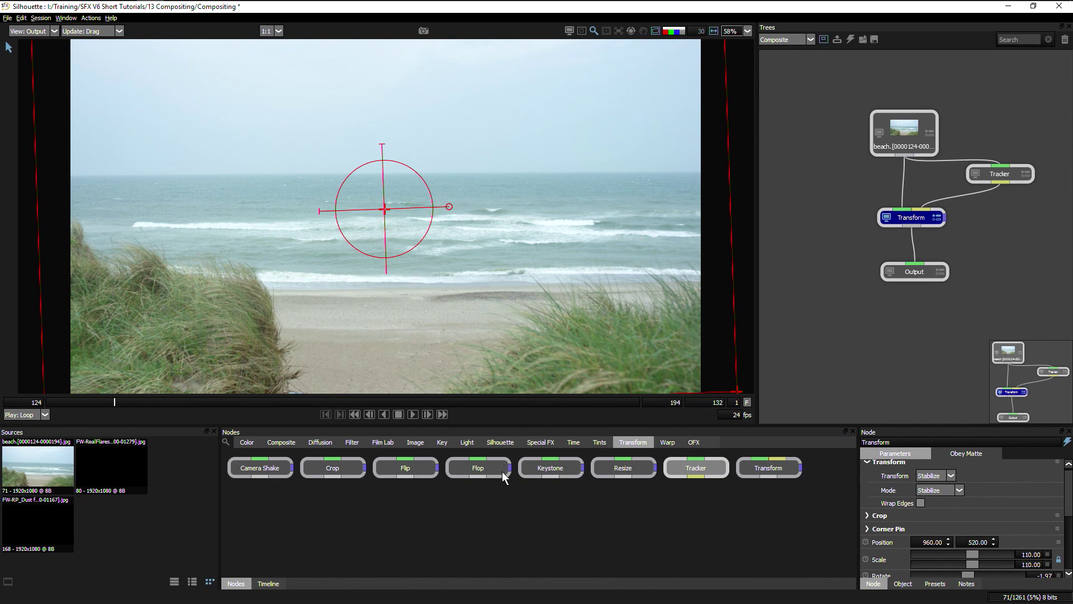
Insert a Color Correct node between Transform and Output and tidy the node layout.
click(245, 444)
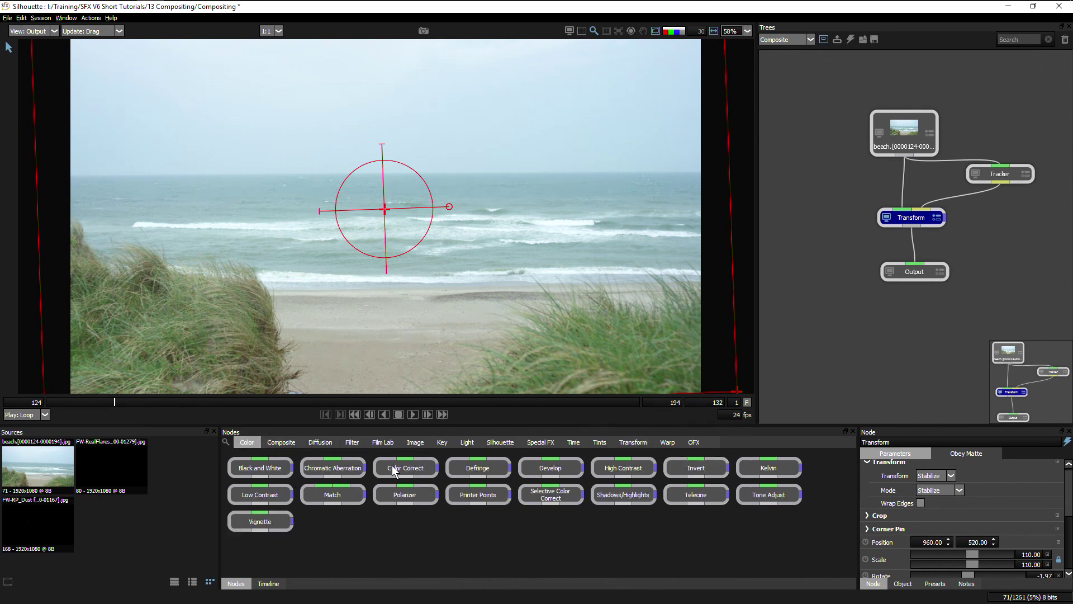
drag(393, 467, 920, 375)
click(913, 247)
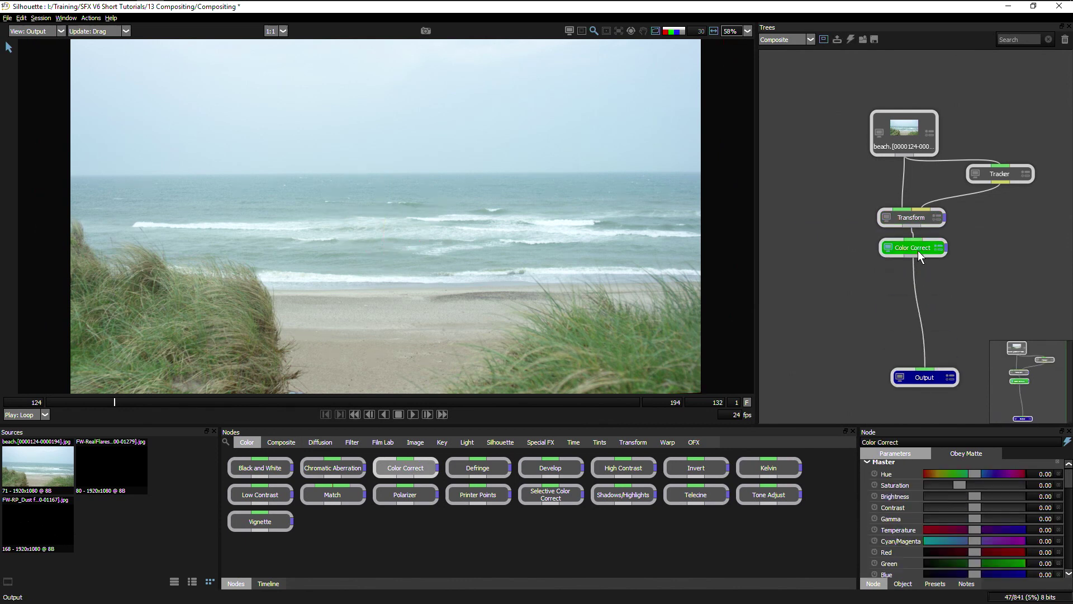
drag(919, 251, 915, 262)
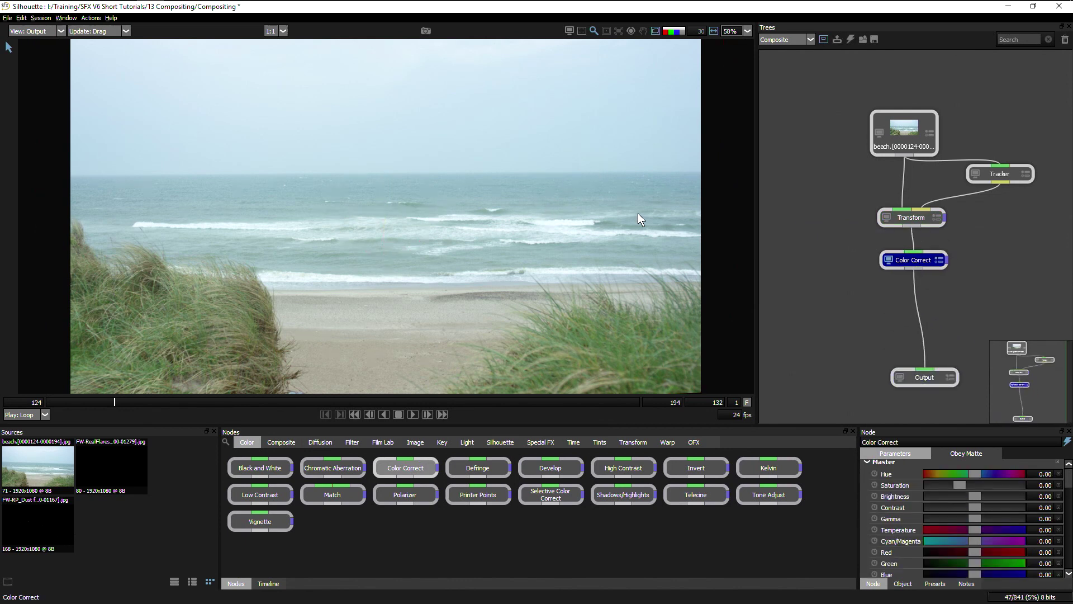
At frame 170, set Saturation -19.38, Brightness -8.75, Contrast 13.75 and midtone Temperature 2.50.
click(435, 401)
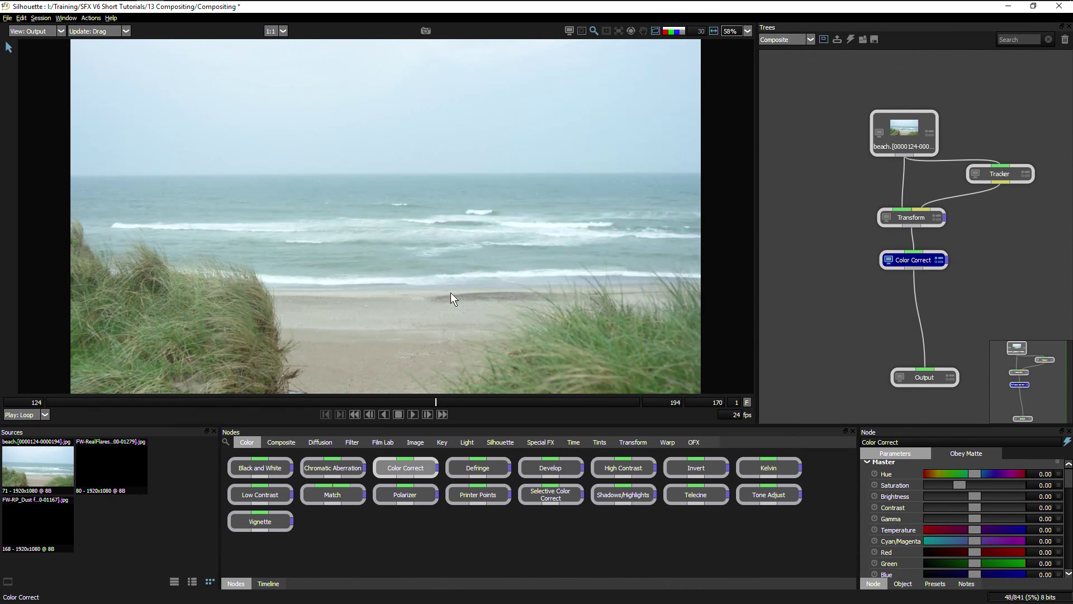
mouse_move(956, 484)
mouse_down()
mouse_move(981, 505)
mouse_move(970, 498)
mouse_up()
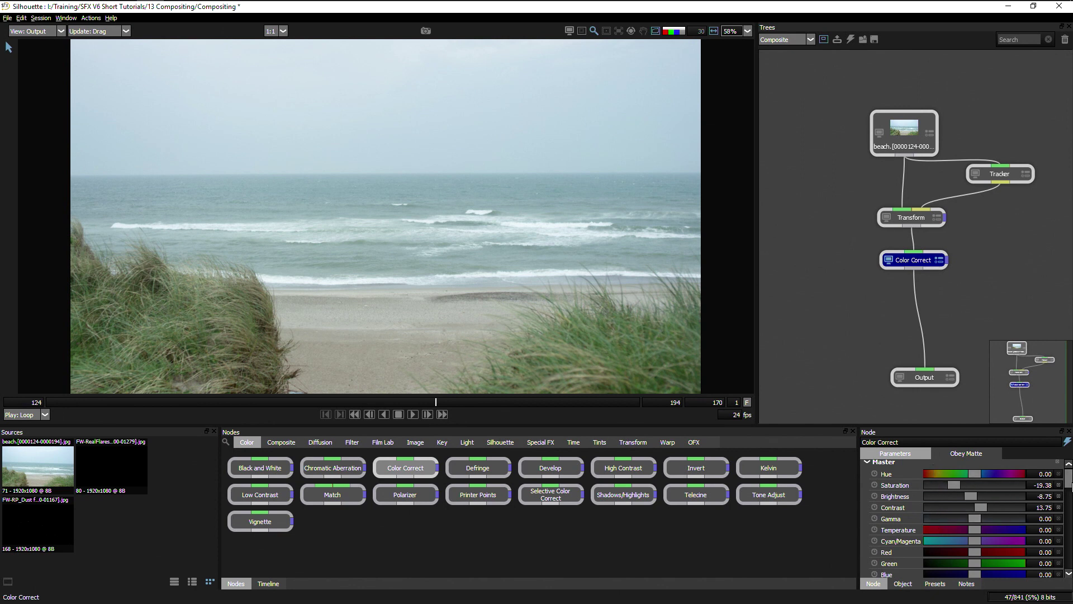
drag(1068, 478, 1069, 535)
drag(977, 549, 975, 549)
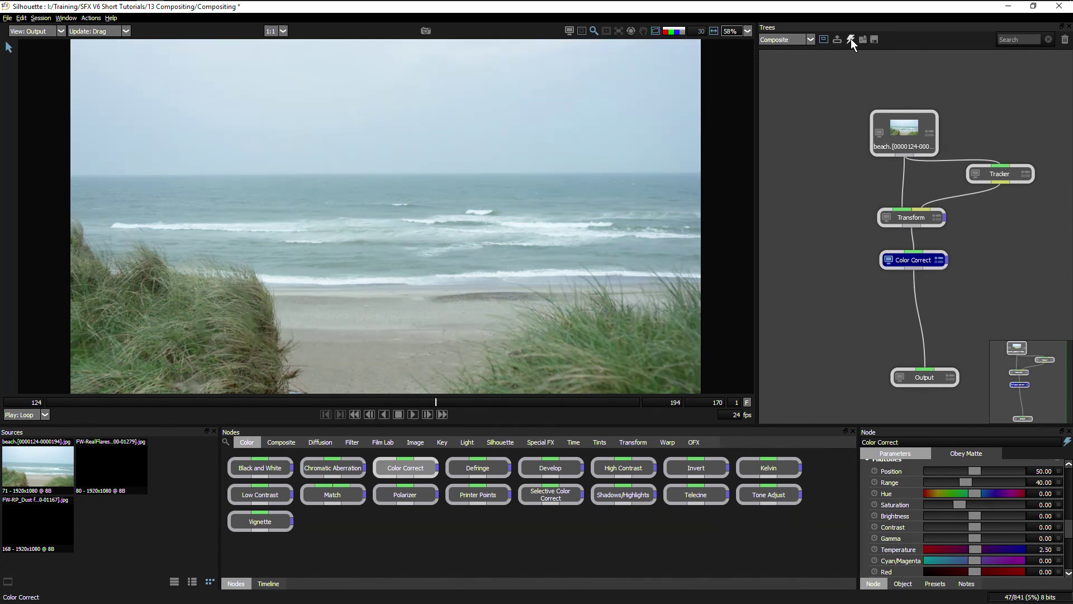
Toggle the grade off and on repeatedly to compare, leaving it enabled.
click(850, 39)
click(850, 39)
click(848, 39)
click(847, 39)
click(847, 39)
click(846, 39)
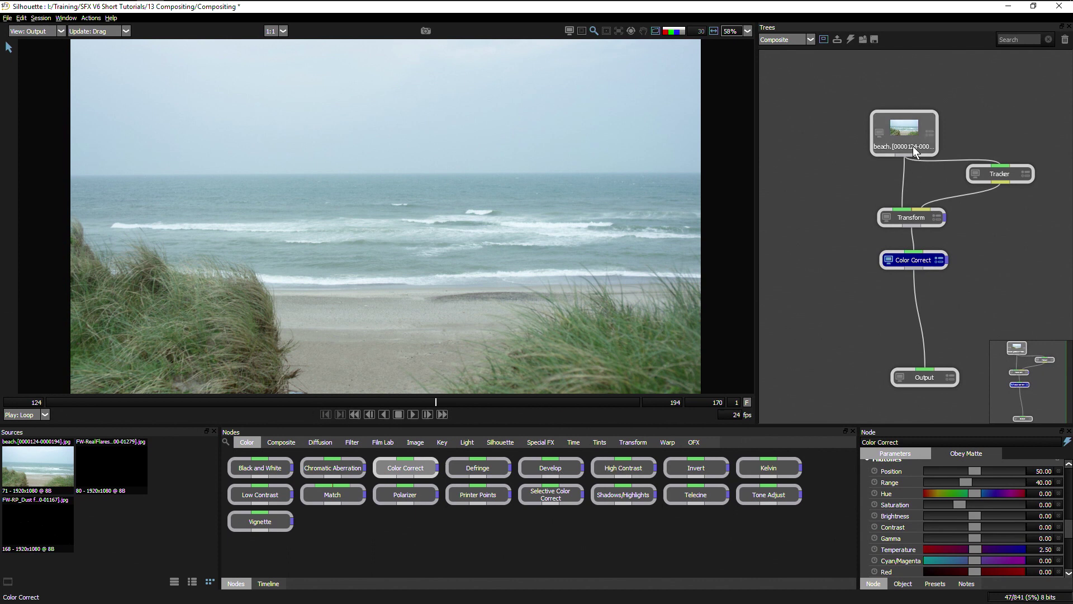
Rearrange the Tracker, Transform and Color Correct nodes into a tidy column.
drag(1000, 182, 979, 172)
drag(921, 214, 920, 192)
drag(916, 259, 917, 227)
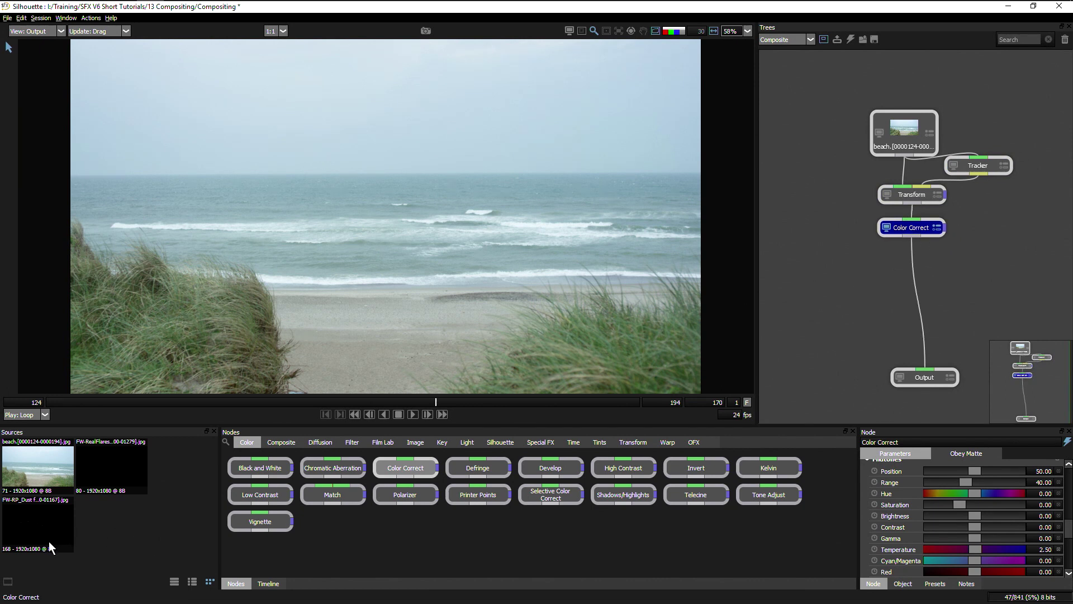
Add the FW-RP_Dust flurries clip beside beach, preview it, and add a Math Composite node.
drag(46, 539, 813, 137)
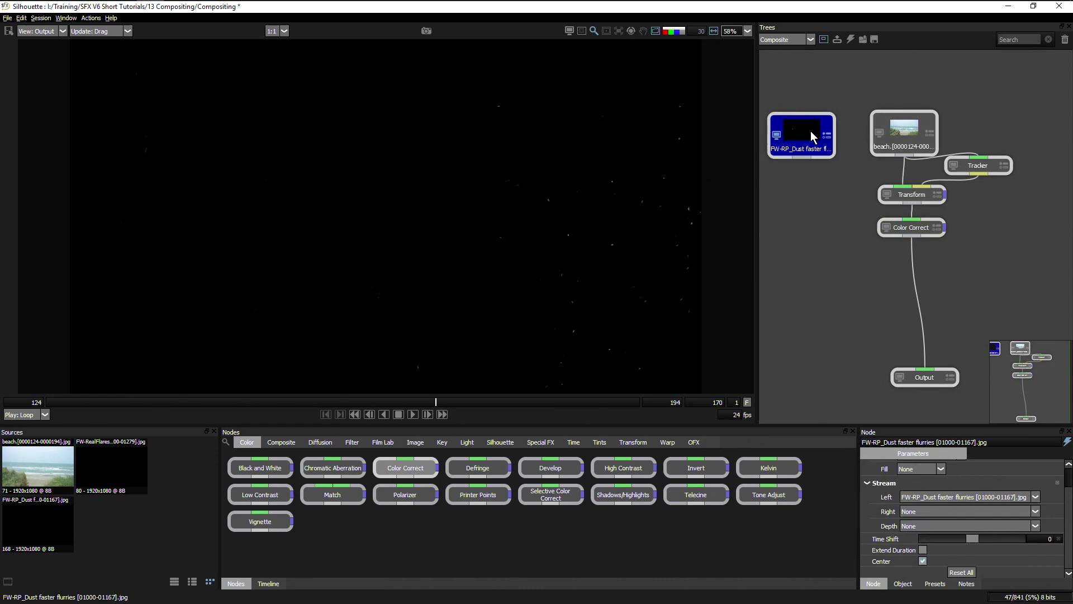
click(413, 414)
drag(786, 146, 796, 148)
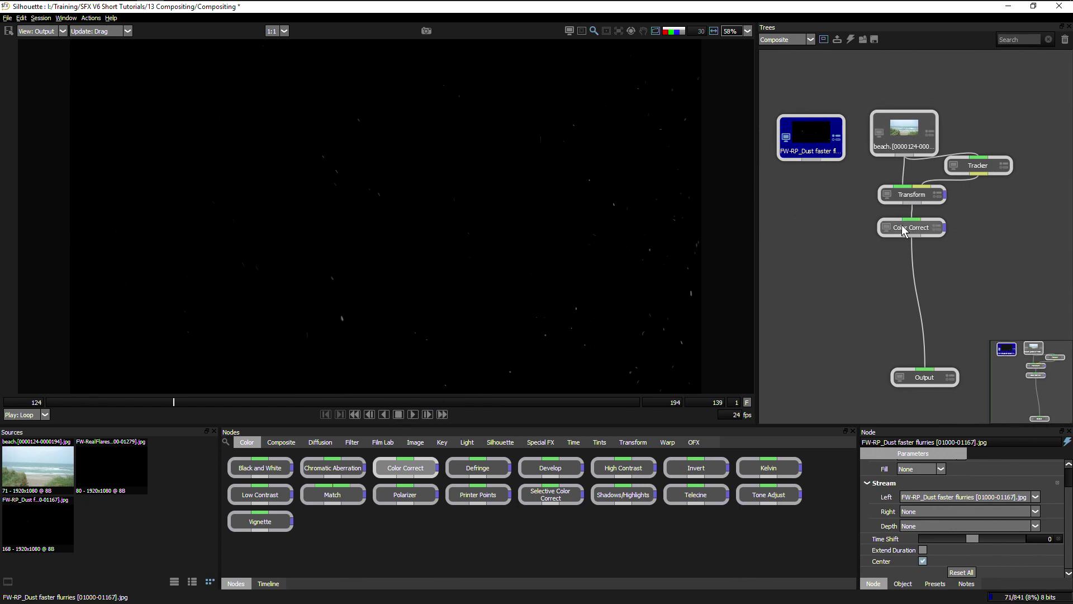
click(281, 442)
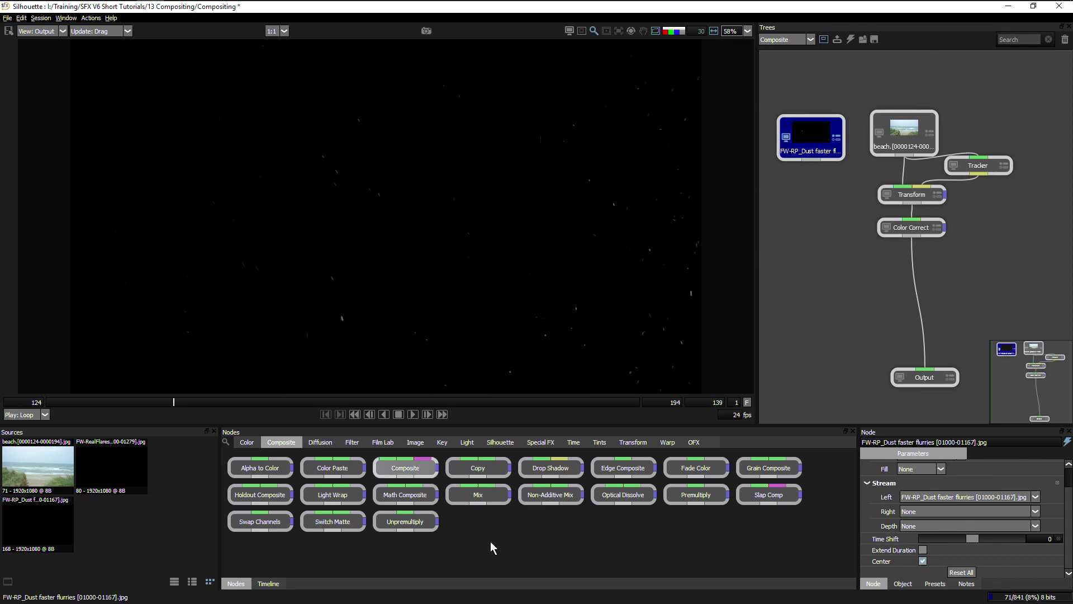
drag(418, 470, 850, 278)
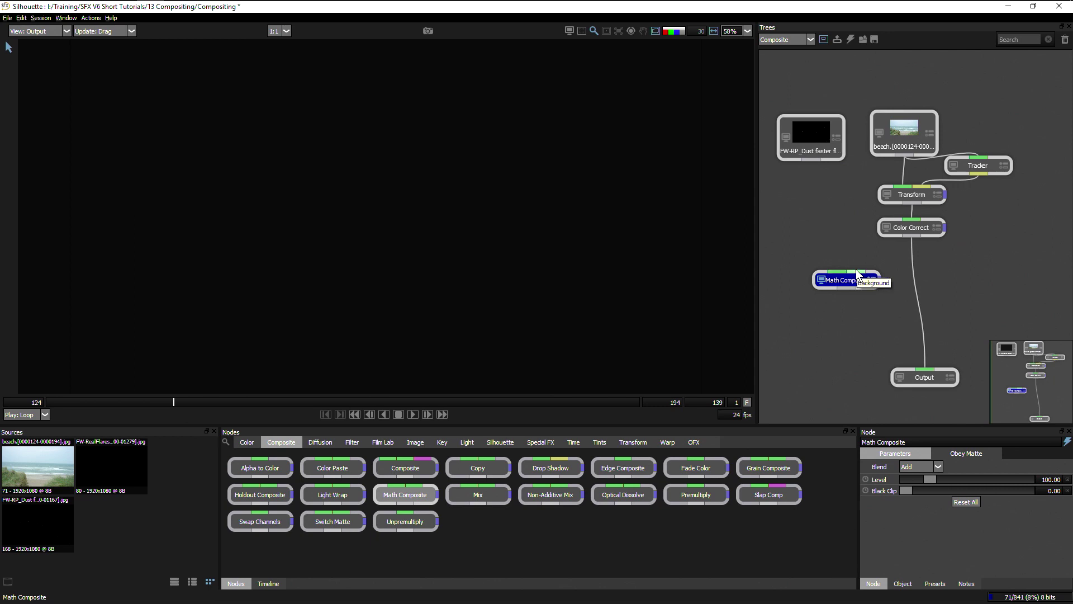
Feed Color Correct and FW-RP_Dust into Math Composite, delete Output, and view the composite.
drag(913, 234, 856, 272)
click(923, 379)
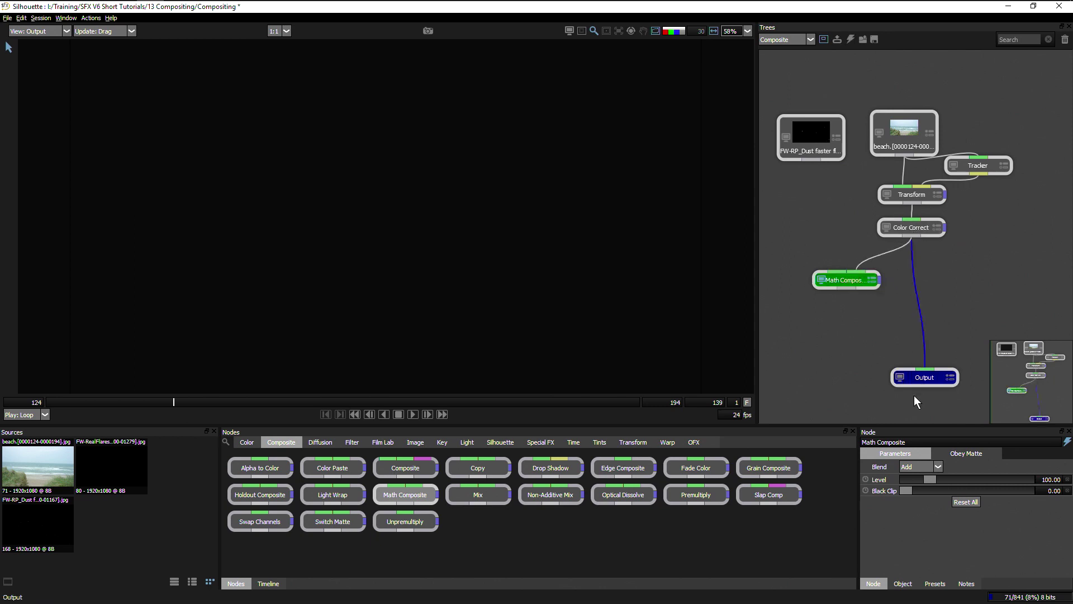
key(Delete)
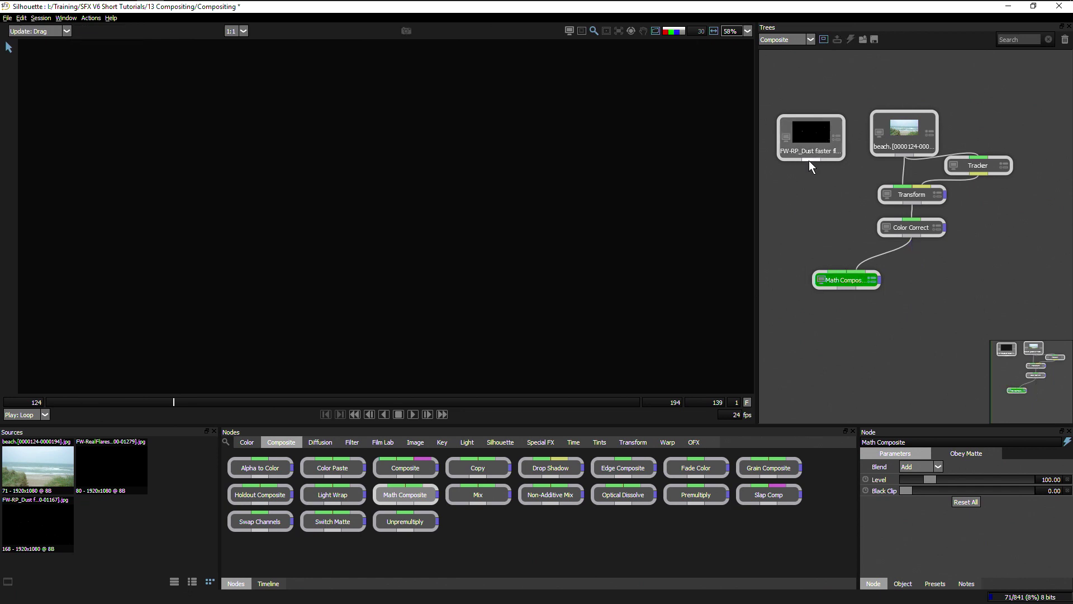
drag(810, 161, 833, 273)
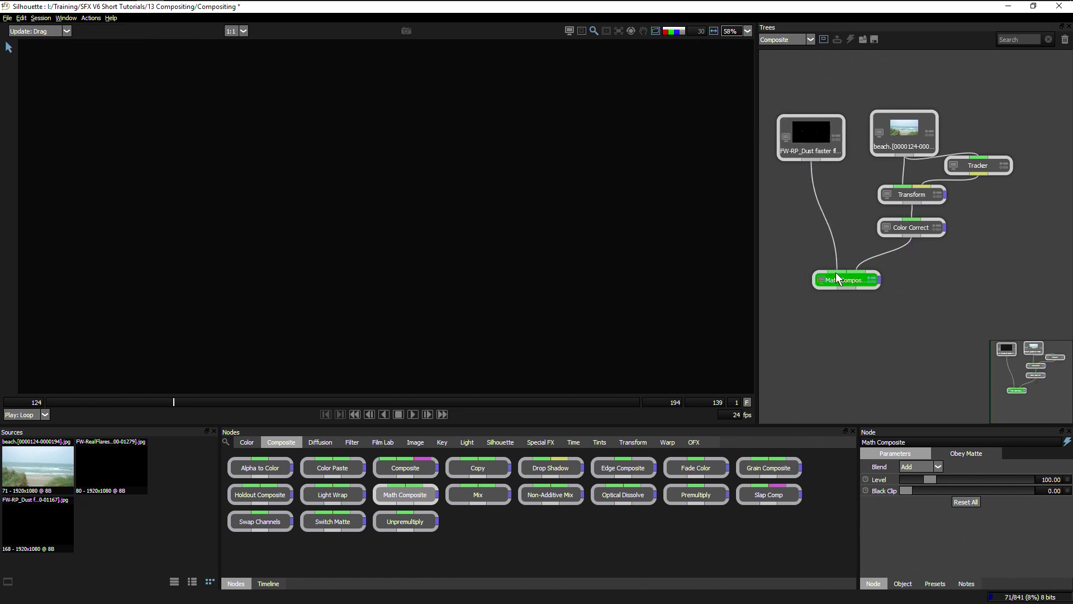
click(844, 278)
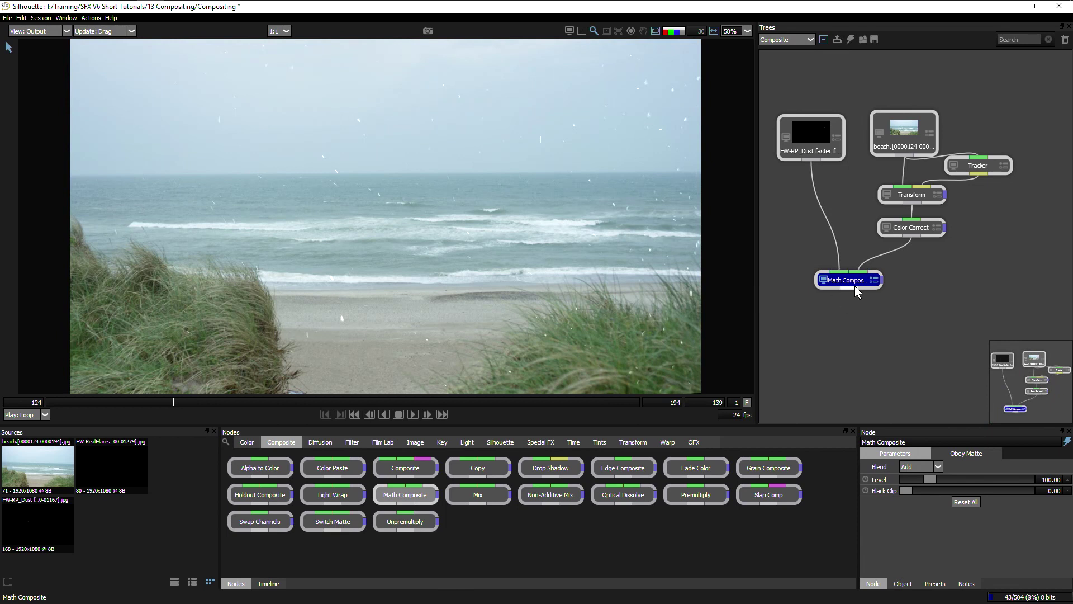
Play the composite and change the snow blend from Add to Screen.
click(412, 414)
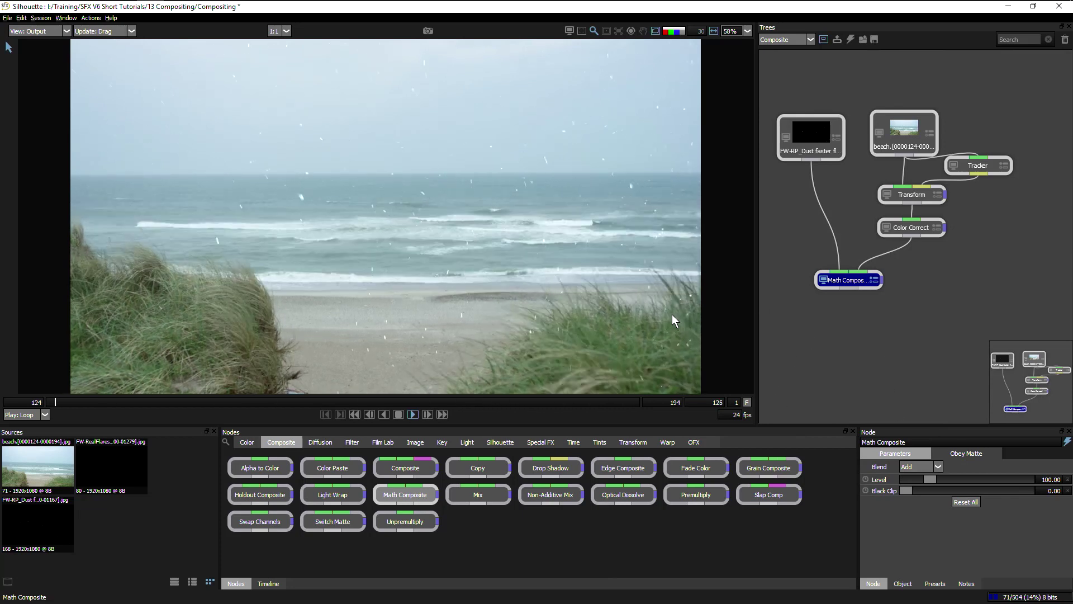
click(931, 466)
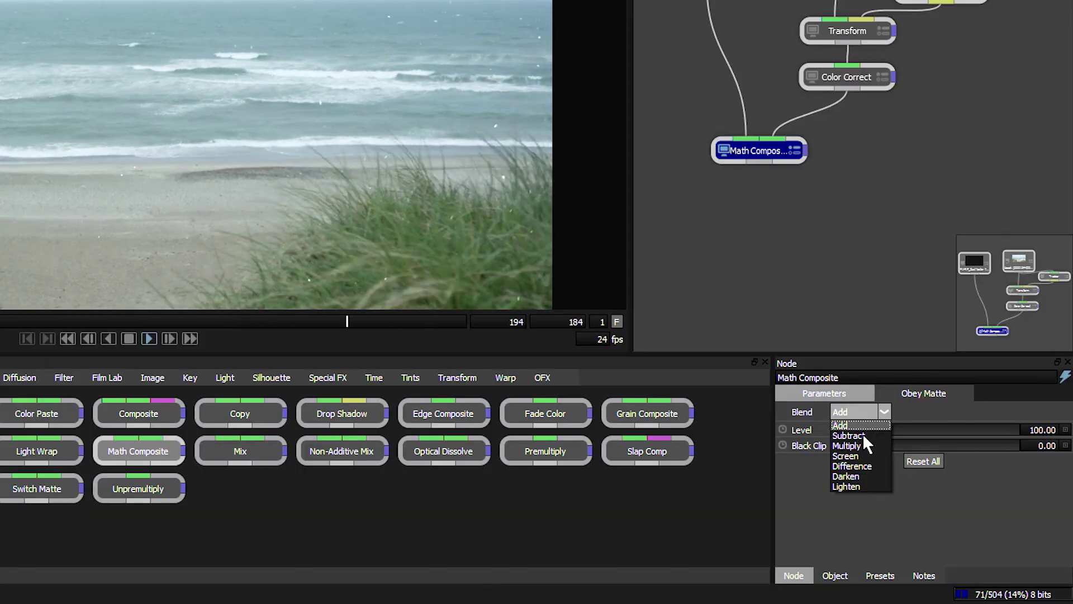
click(857, 455)
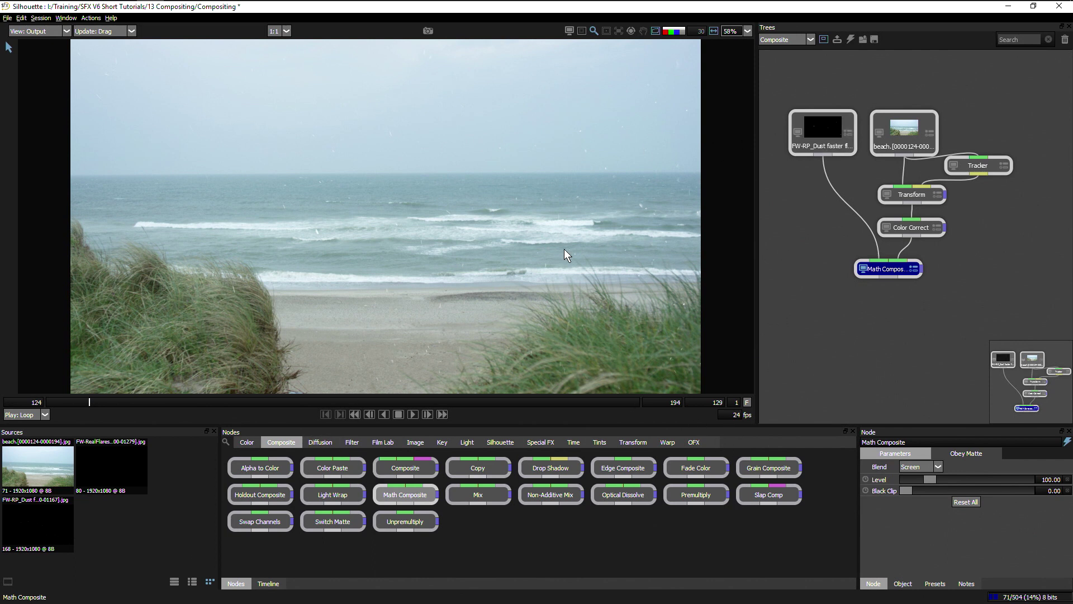
Add a second Math Composite node fed by the dust clip.
click(632, 442)
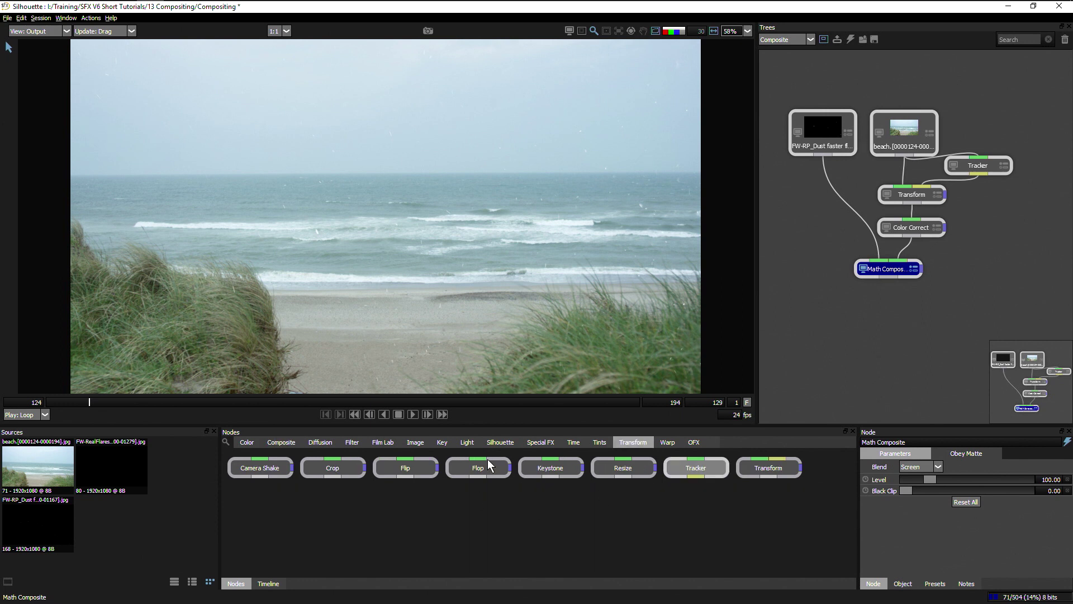
click(278, 444)
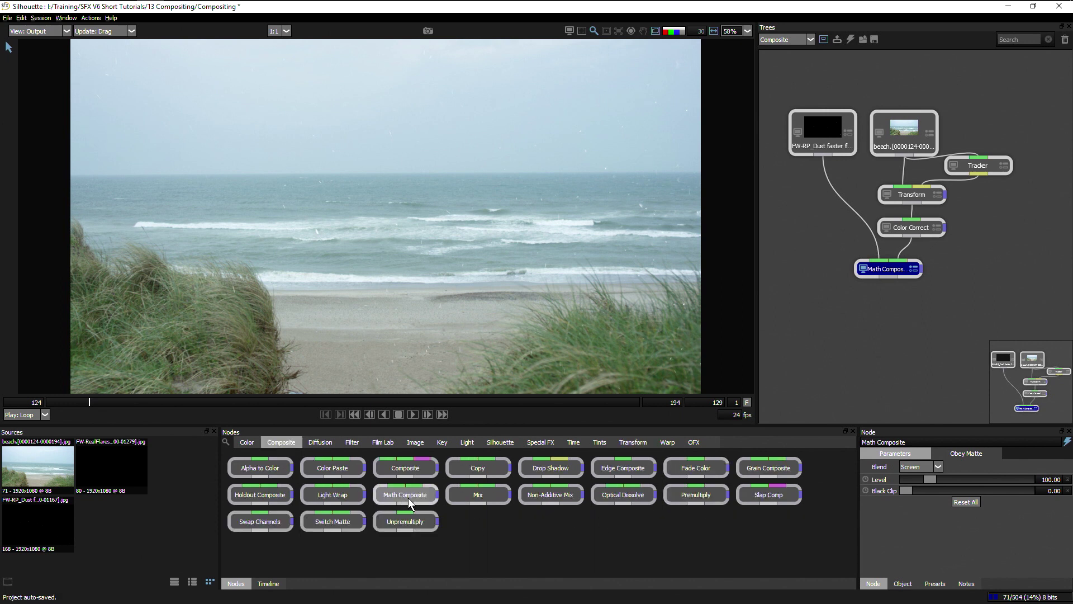
drag(478, 492, 883, 317)
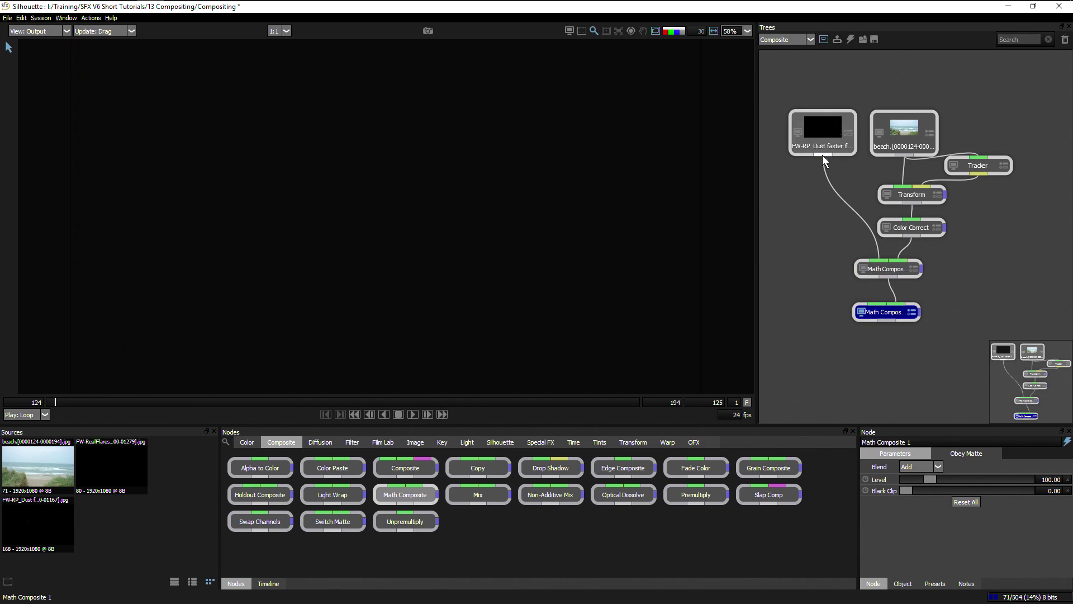
drag(822, 155, 841, 319)
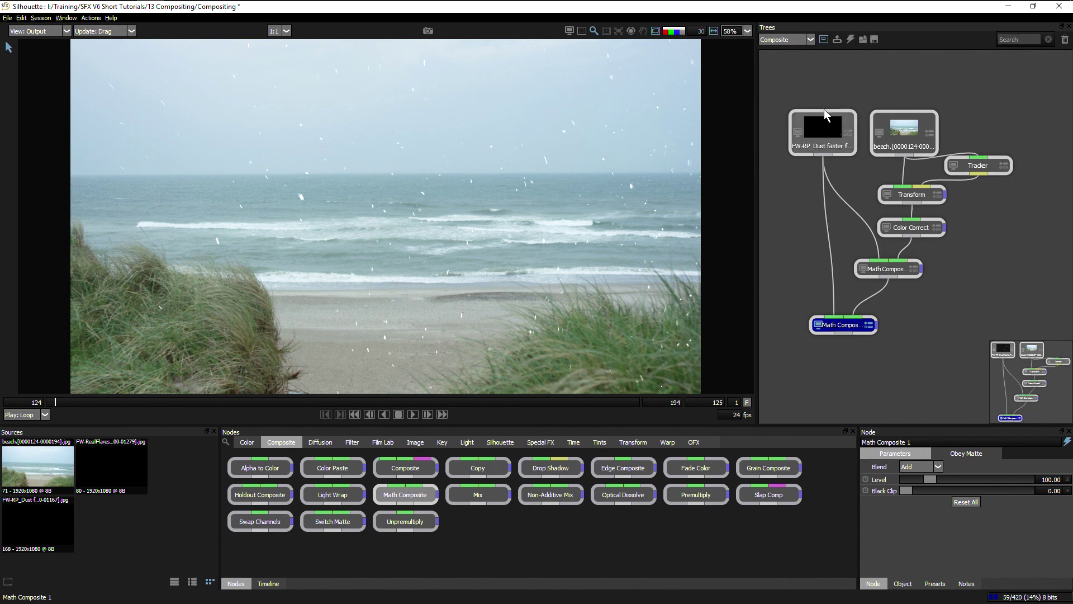
Put Transform 1 on the dust layer, scale it to about 218, and play the result.
click(632, 442)
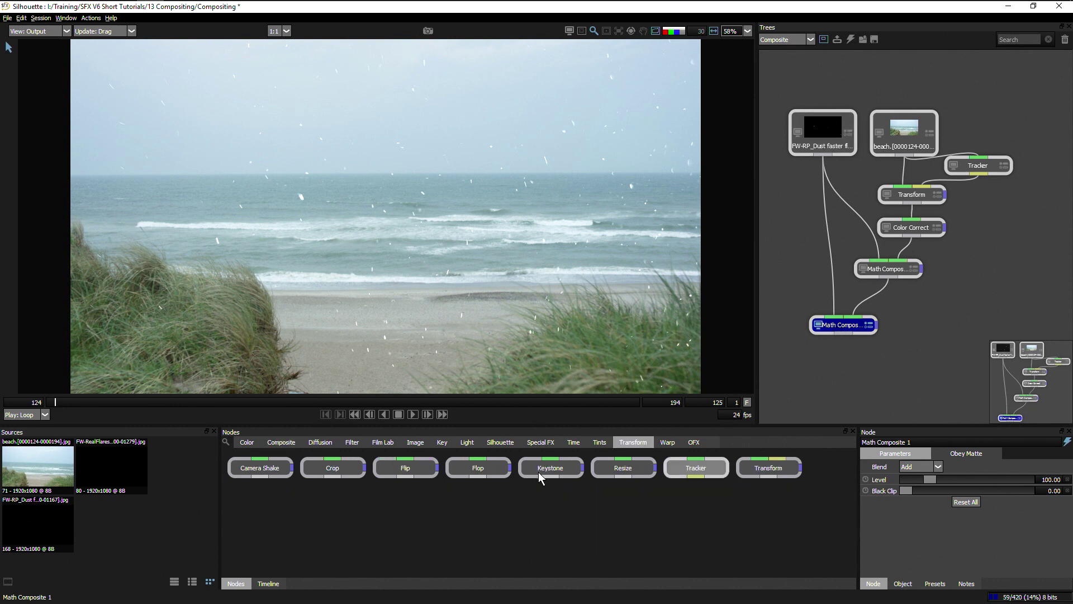
drag(774, 468, 833, 247)
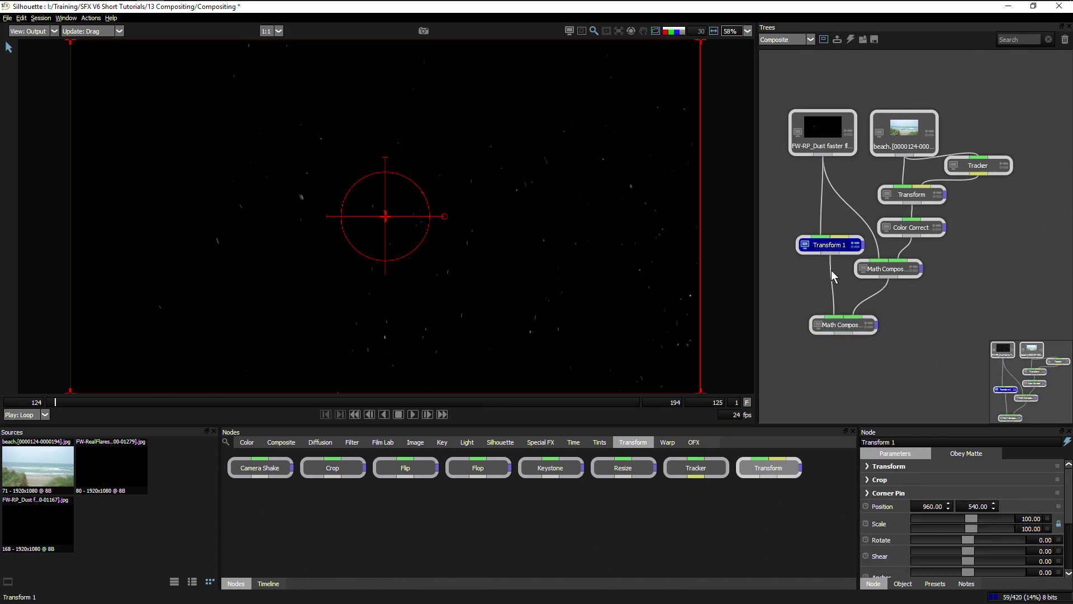
click(818, 324)
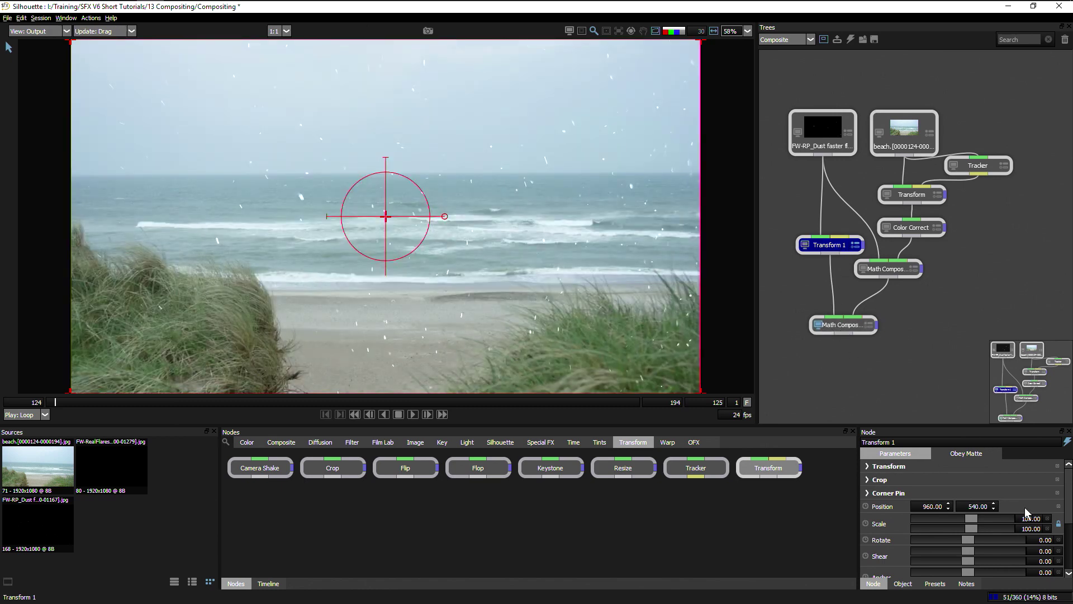
drag(971, 524, 984, 523)
click(414, 414)
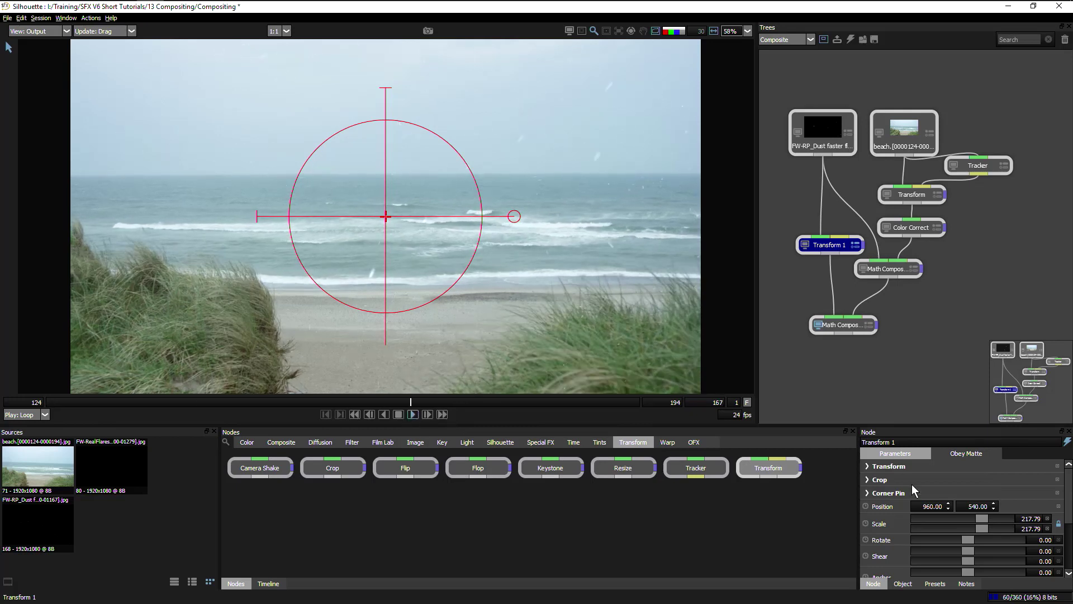
Set Math Composite 1's Blend from Add to Screen.
click(869, 329)
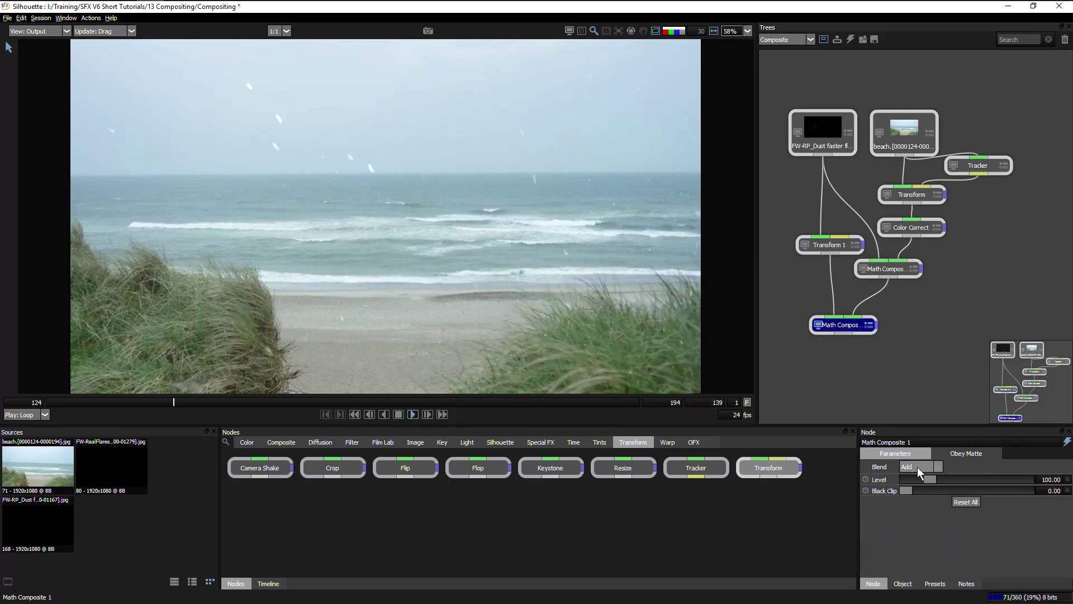
click(920, 466)
click(923, 499)
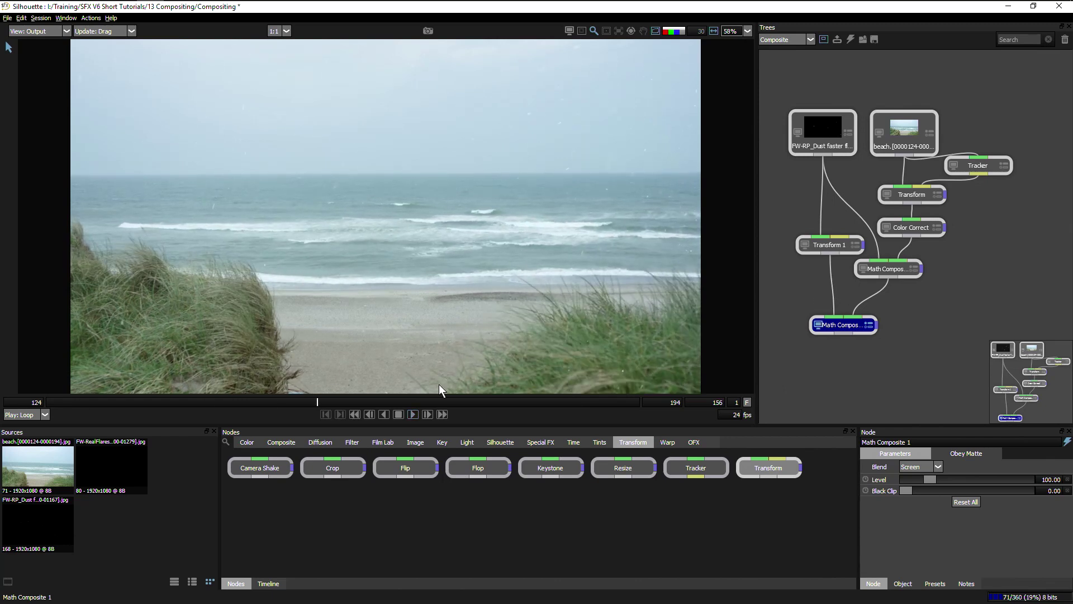
Add Math Composite 2, fed by the dust source and the first composite.
click(281, 442)
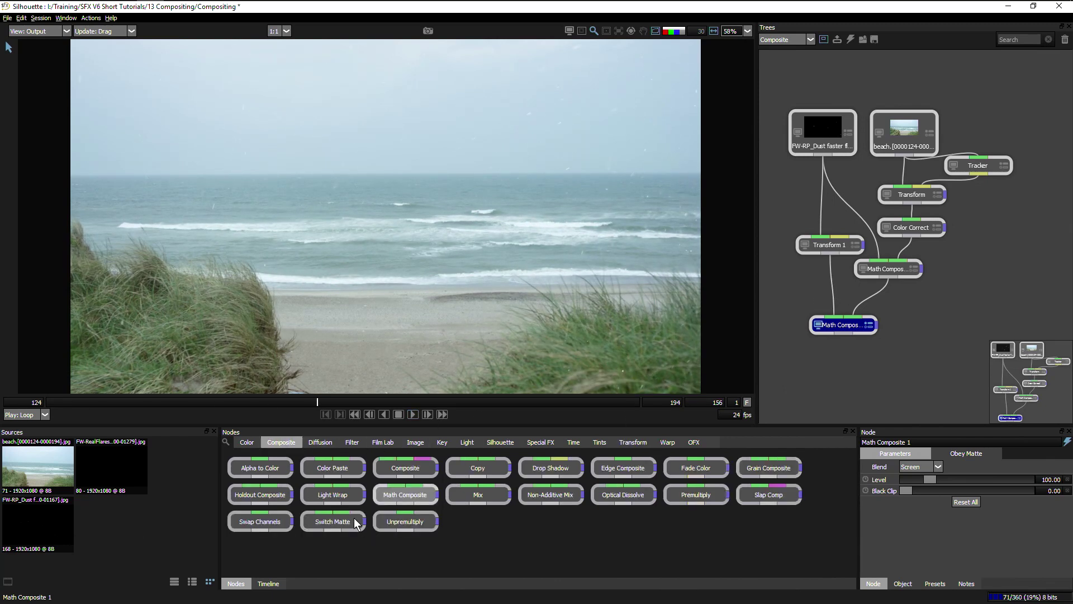
click(405, 495)
click(833, 364)
drag(831, 324, 866, 299)
click(860, 360)
drag(863, 359, 912, 334)
drag(827, 153, 790, 338)
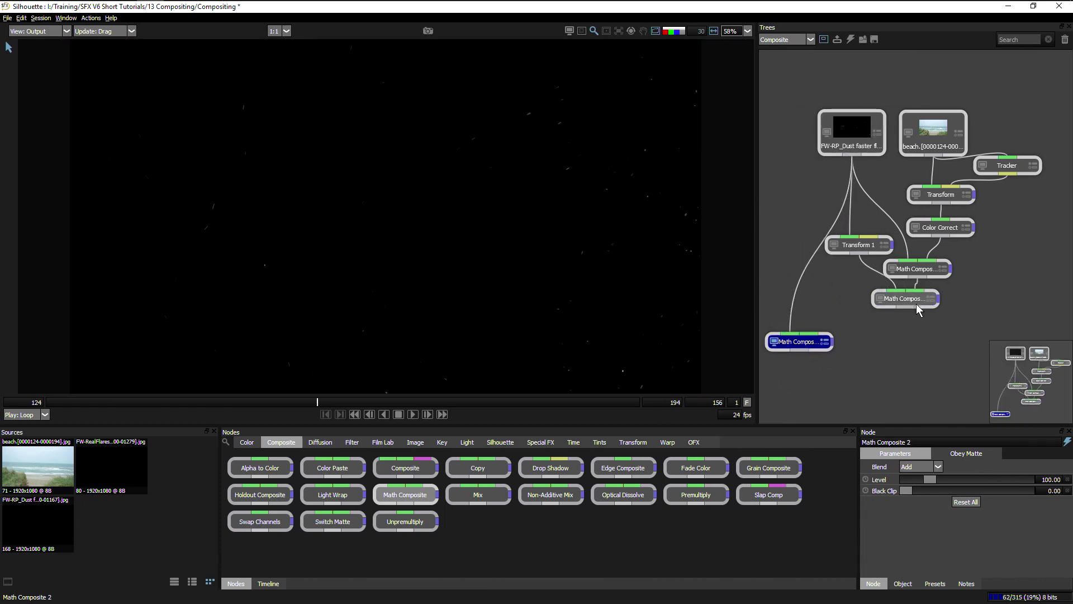
drag(836, 302, 832, 336)
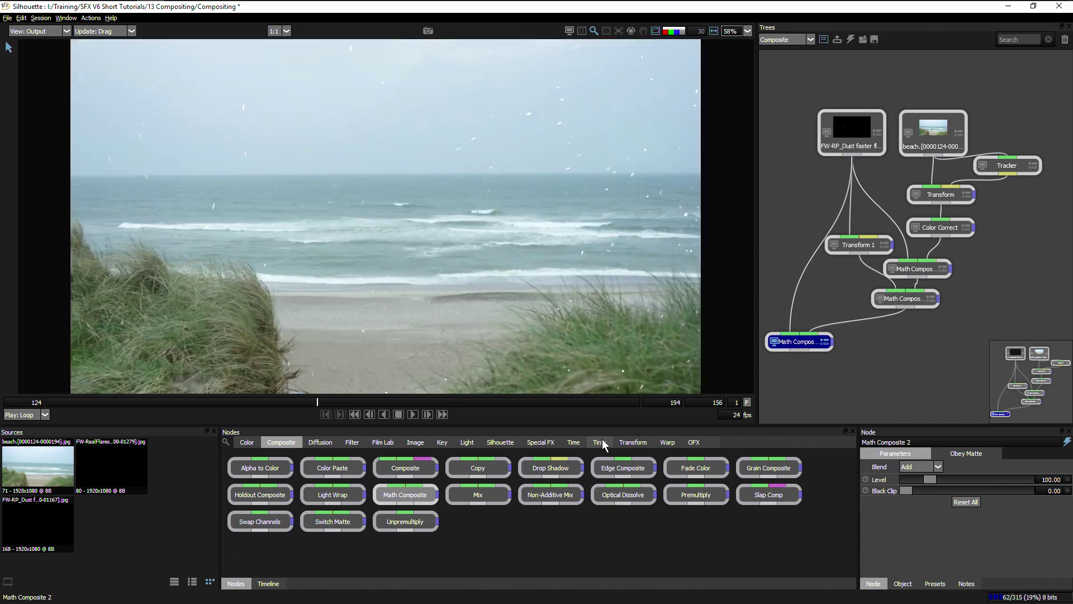
Insert Transform 2 on the dust branch, scaling it to 199.39 and shifting it right and down.
click(633, 442)
drag(692, 472, 694, 470)
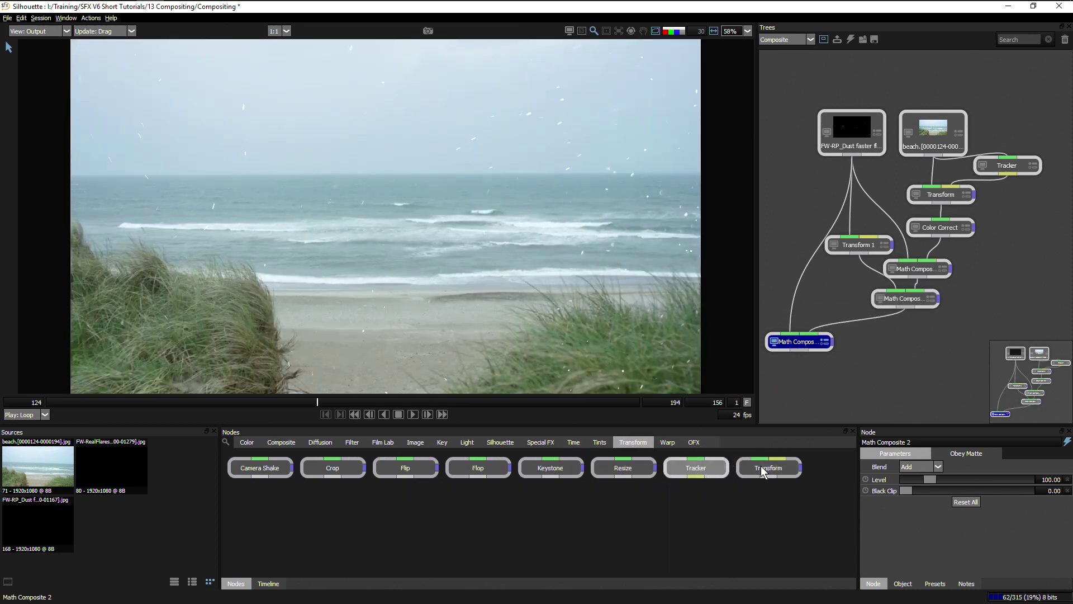
drag(769, 467, 802, 283)
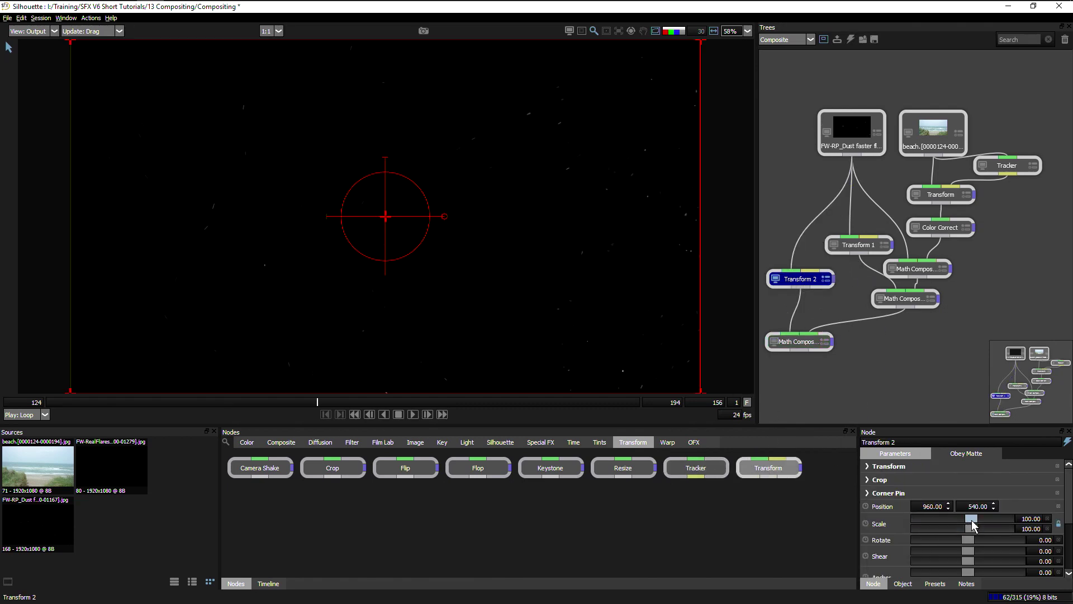
drag(969, 520, 981, 520)
drag(383, 218, 642, 299)
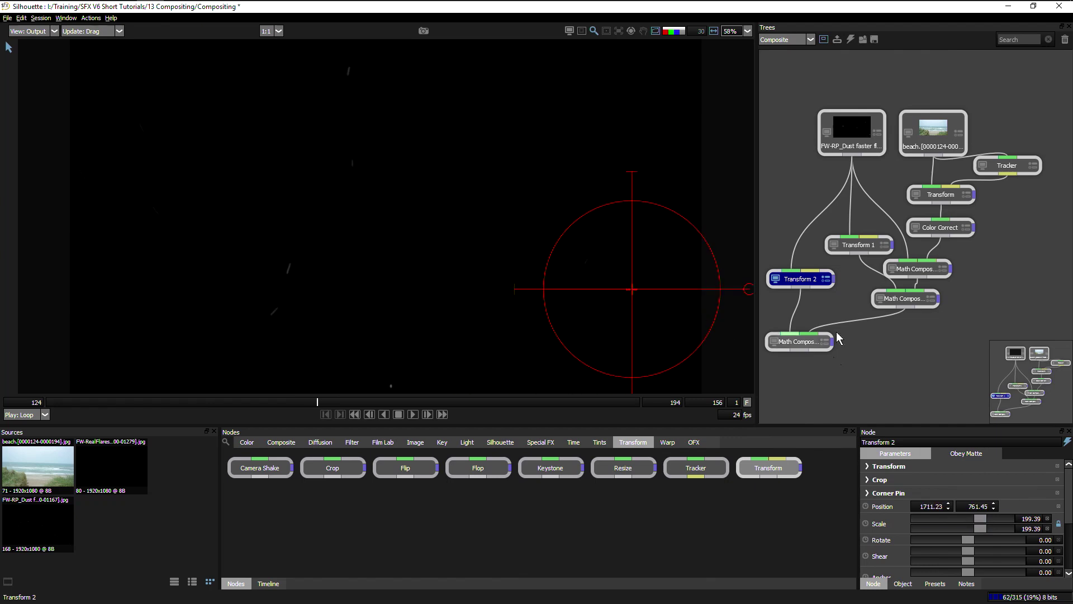
Set Math Composite 2's blend mode to Screen and play back the final composite.
click(775, 342)
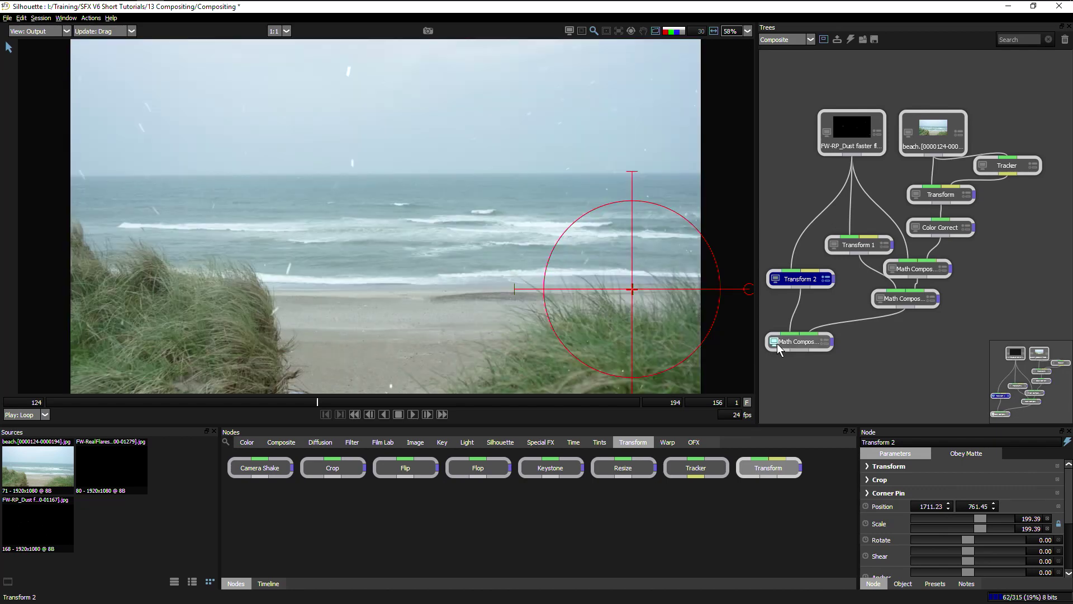
click(806, 349)
click(911, 466)
click(911, 498)
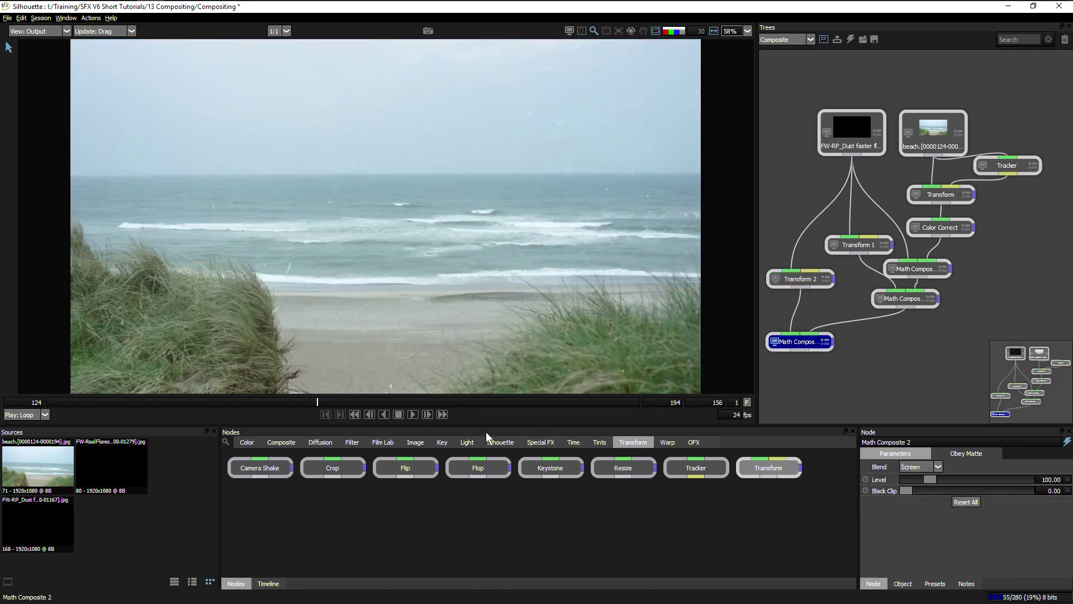
click(412, 414)
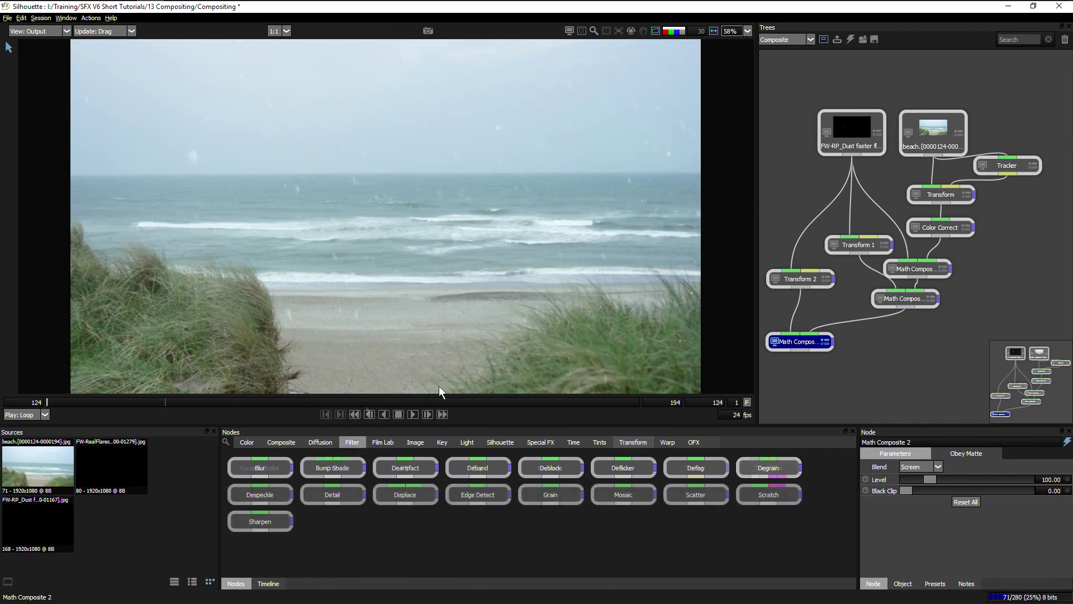
Insert a Blur node set to 20 between Transform 2 and Math Composite 2, then play back.
drag(270, 468, 800, 315)
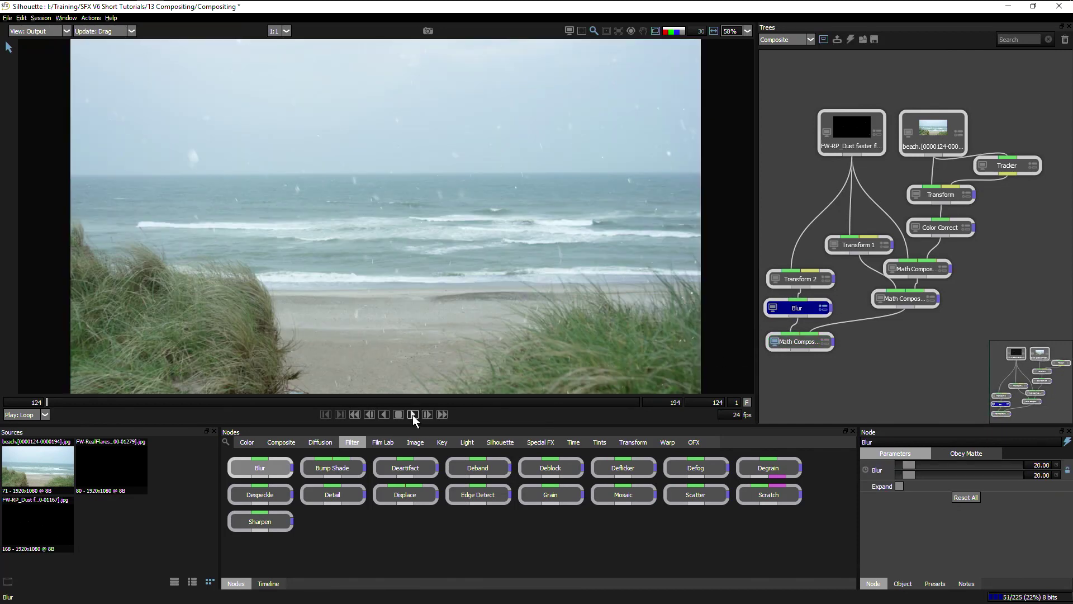
click(416, 416)
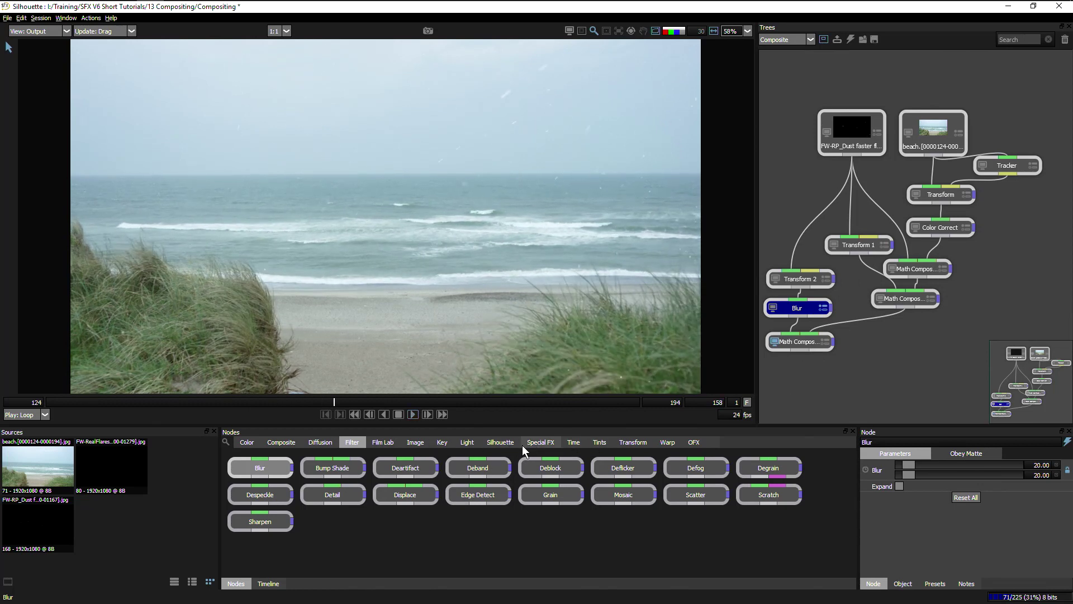
scroll(509, 445, down, 8)
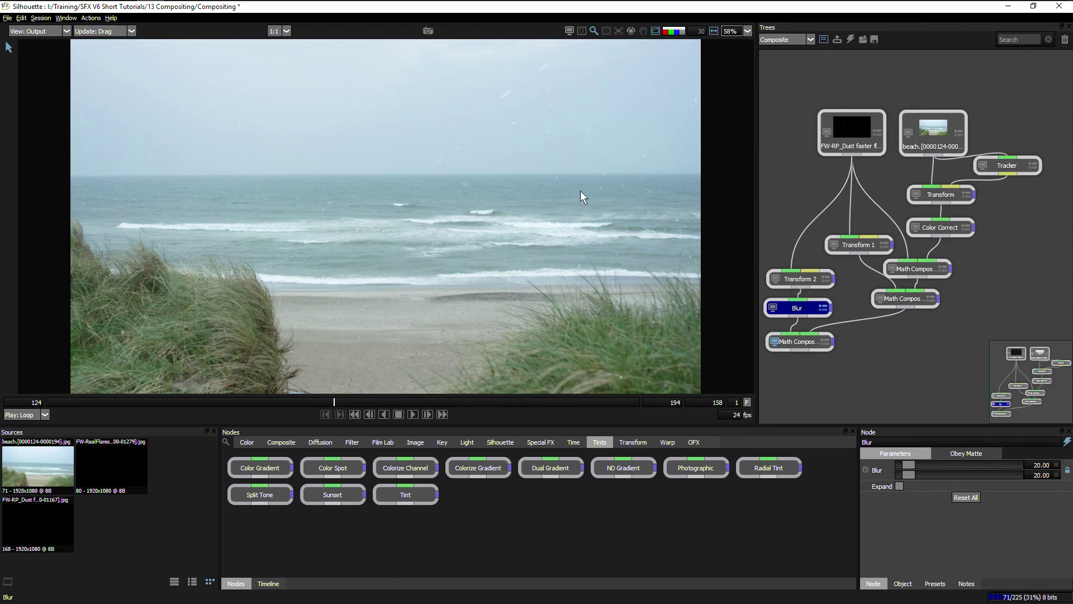
Add an ND Gradient node after Math Composite 2 in the tree.
drag(624, 467, 794, 427)
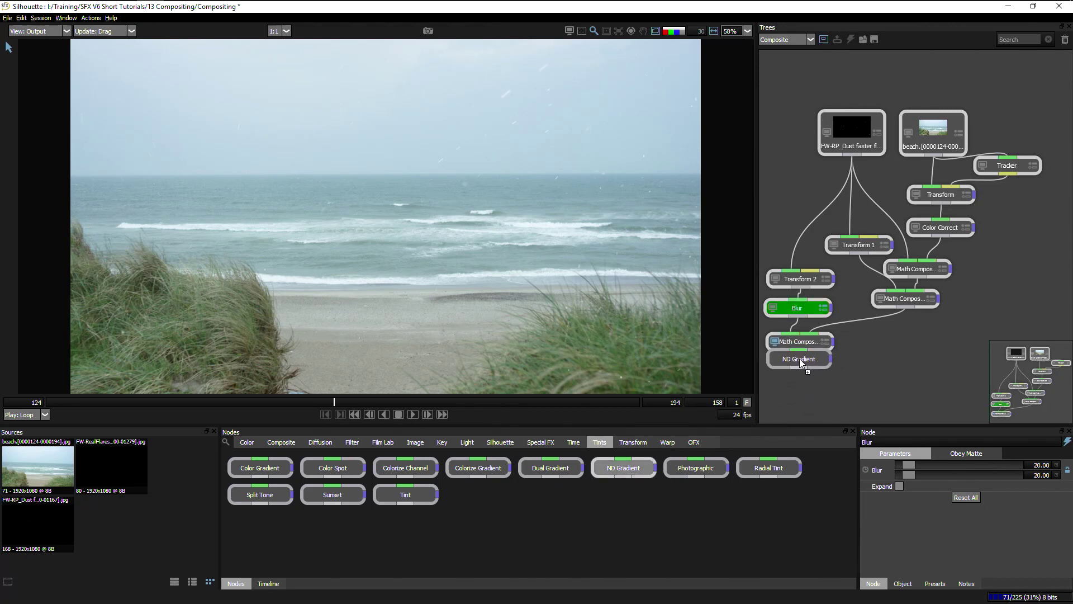
drag(799, 358, 797, 350)
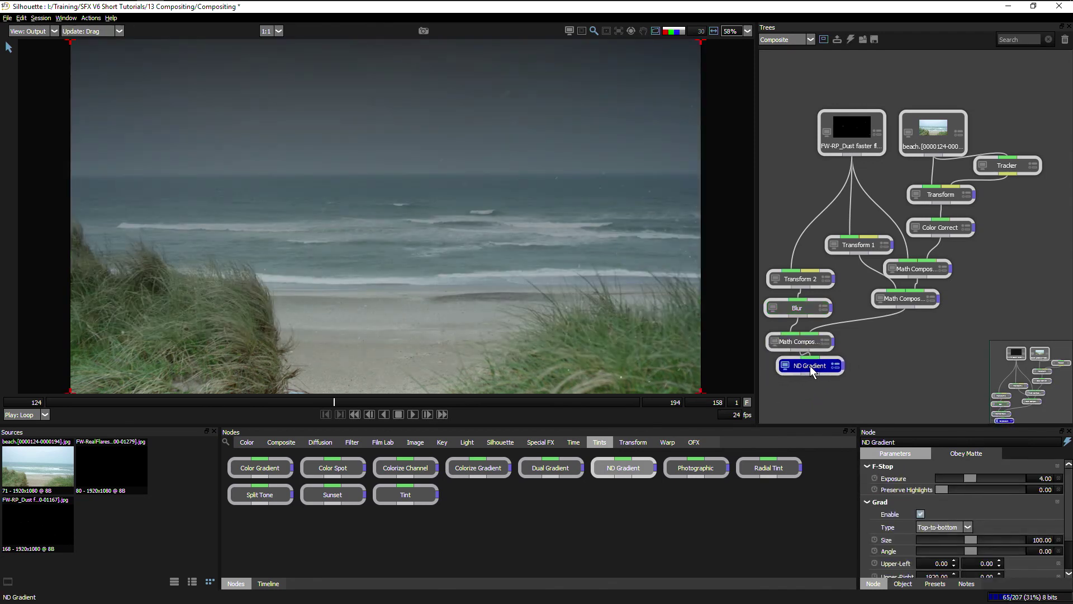
scroll(1043, 502, down, 3)
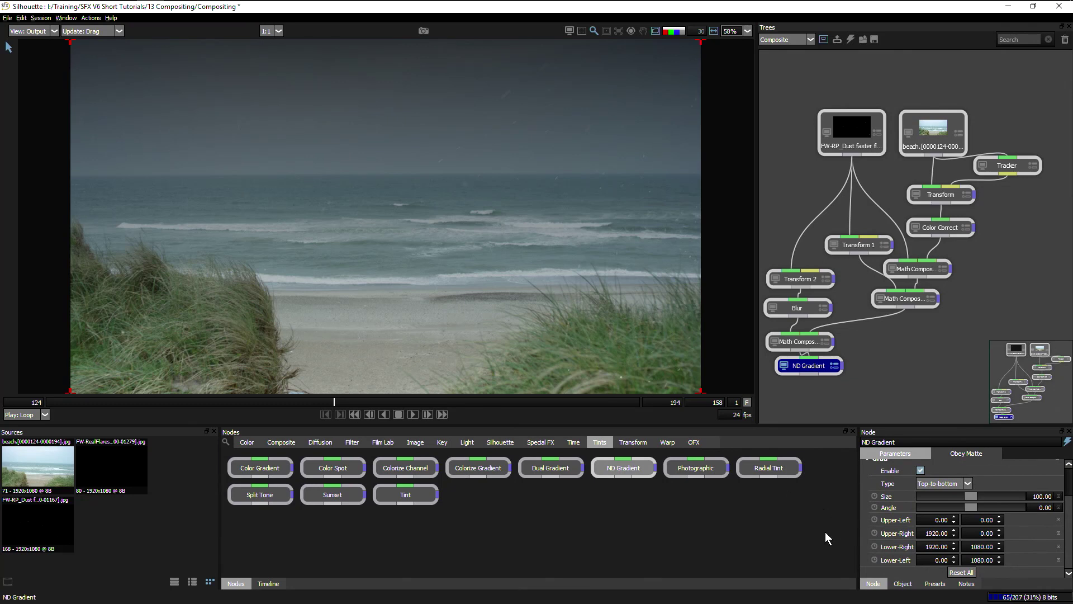
drag(809, 366, 806, 379)
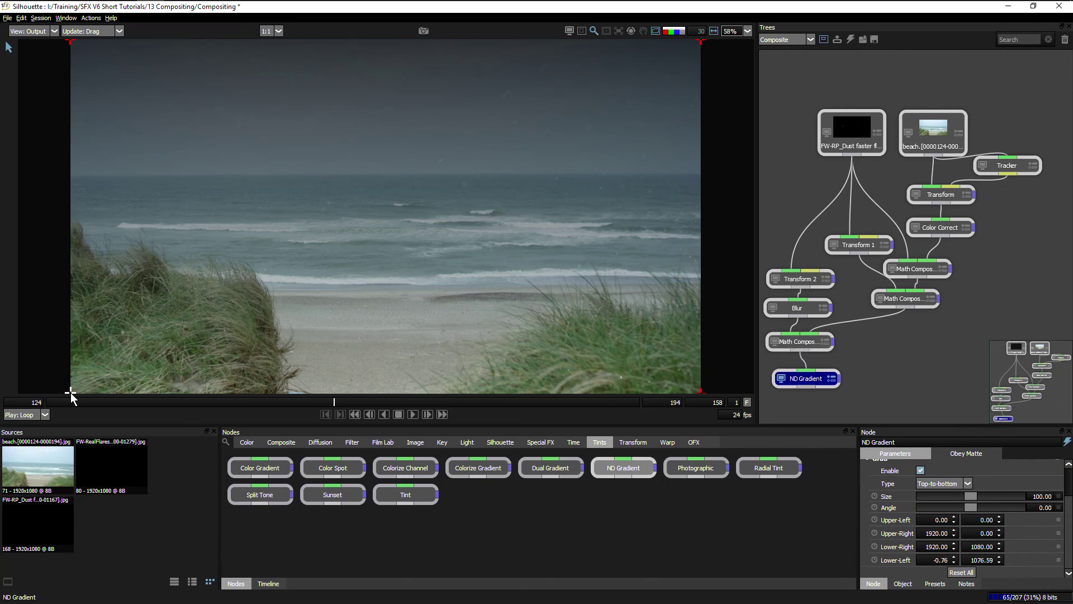
Raise the gradient's lower corners to the horizon and set Preserve Highlights to 29.50.
drag(71, 393, 68, 176)
drag(701, 393, 698, 173)
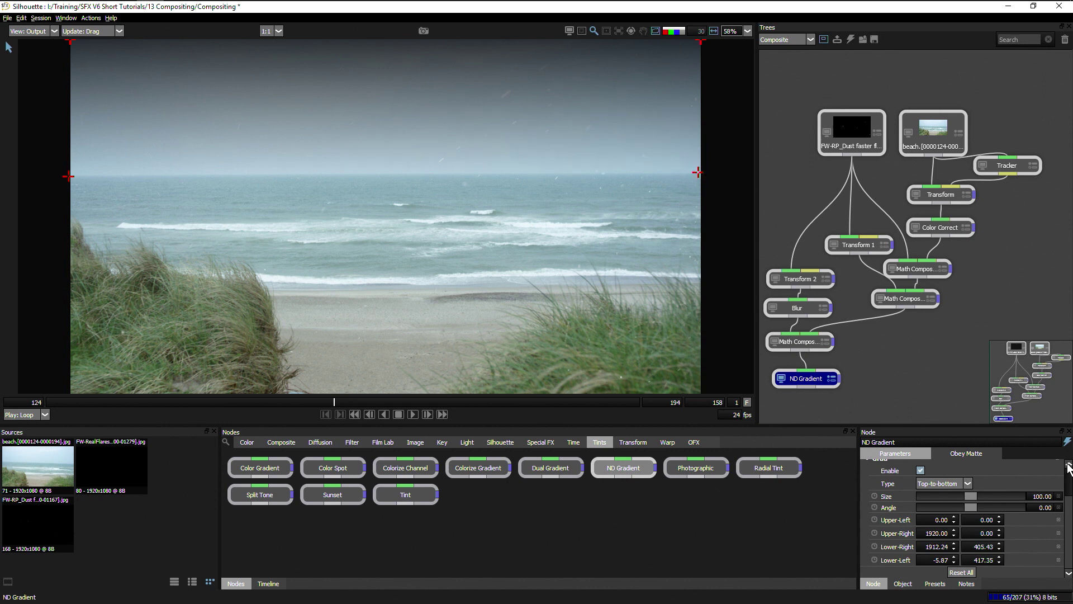
scroll(1069, 514, up, 2)
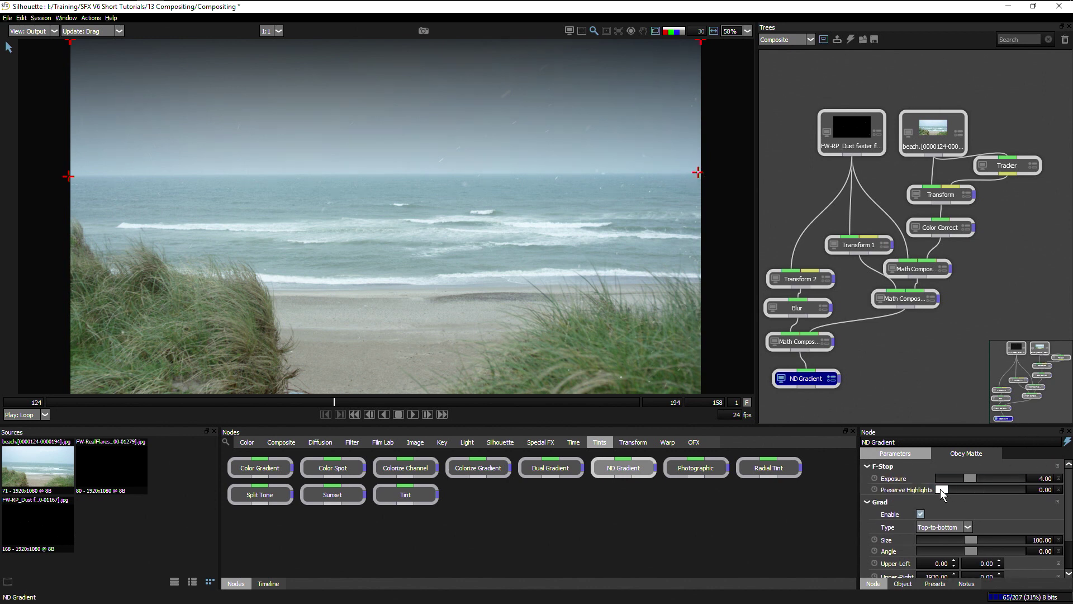
drag(940, 489, 964, 487)
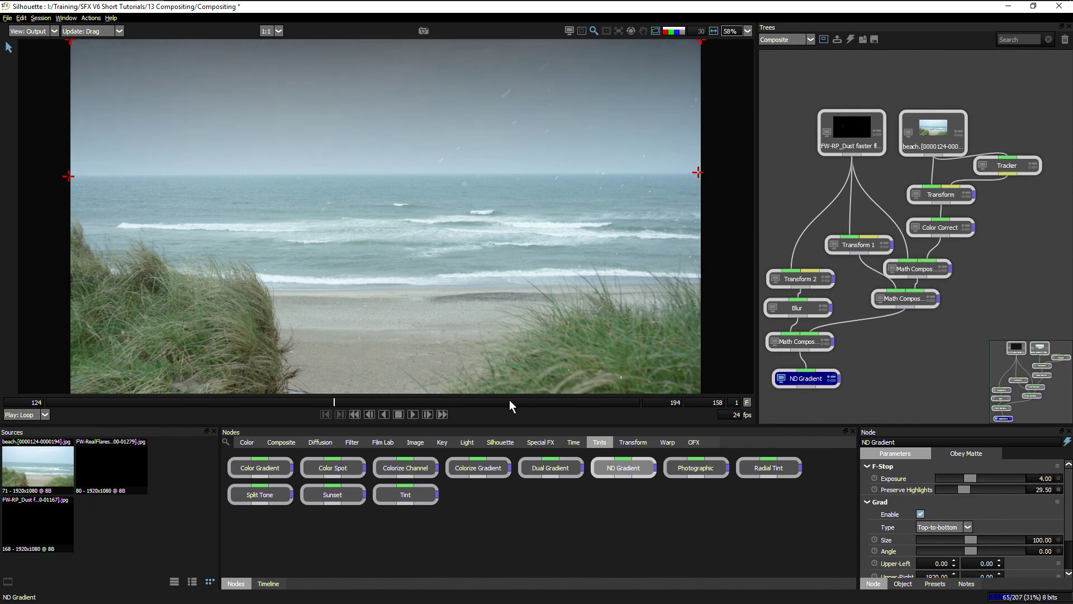
Play the graded composite, then move the ND Gradient node right and up in the tree.
click(416, 414)
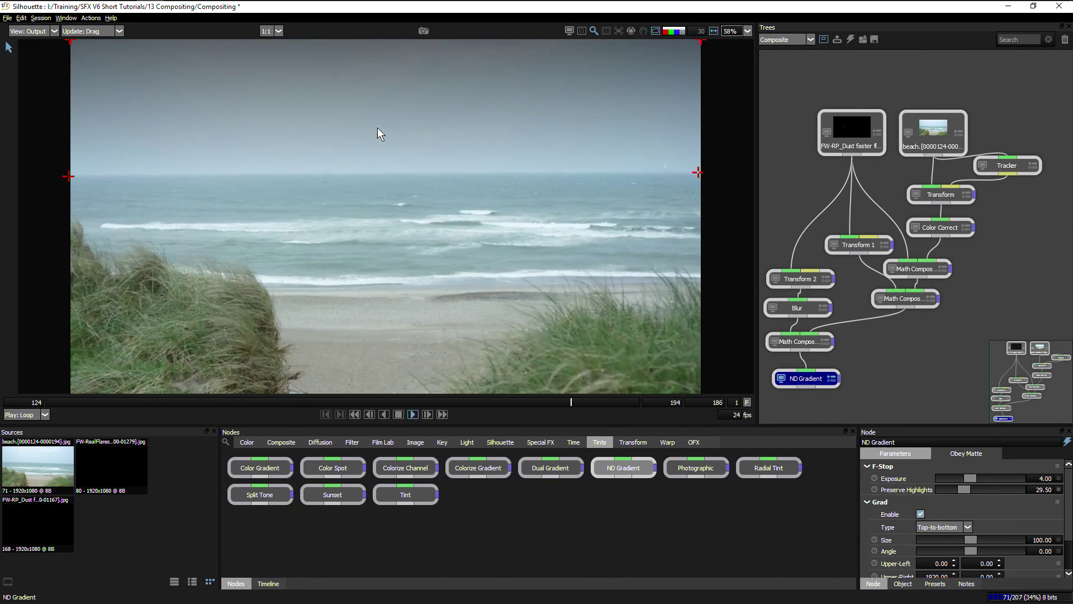
click(398, 414)
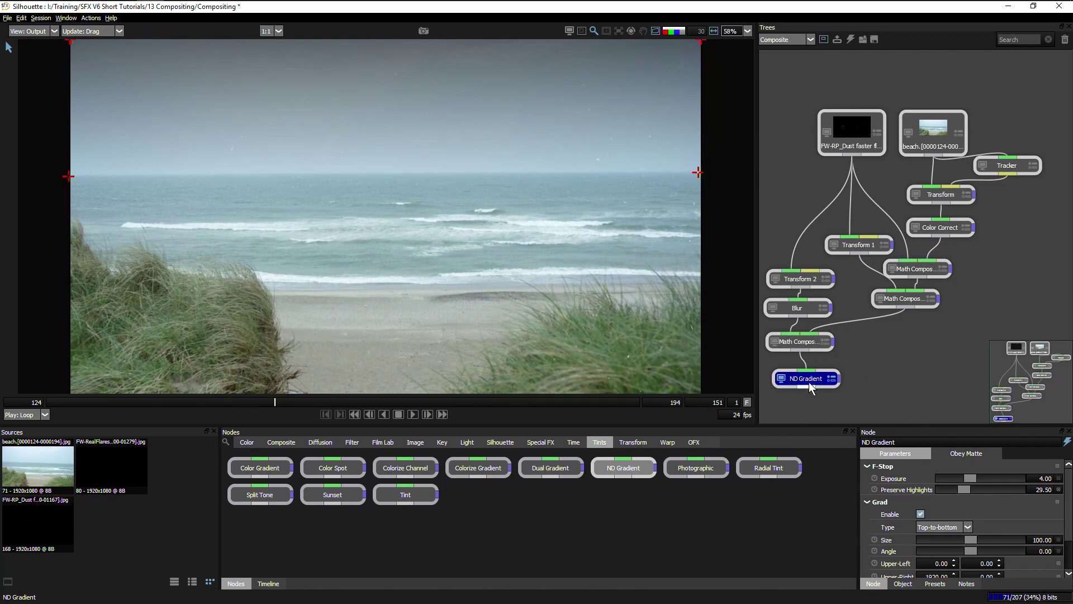
drag(807, 379, 862, 385)
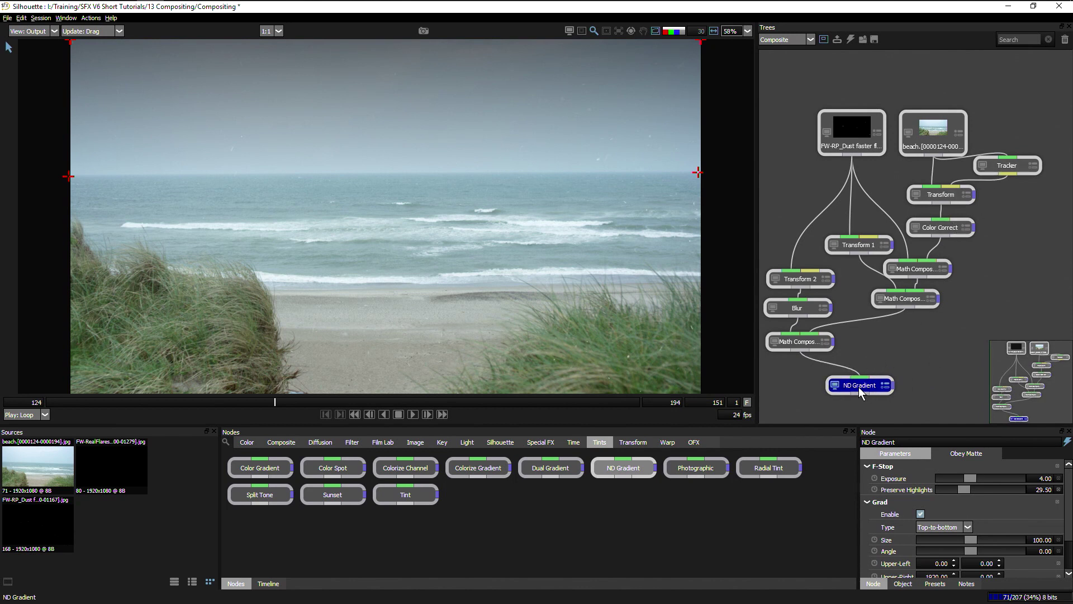
drag(858, 387, 891, 325)
Rearrange Color Correct, ND Gradient, Transform 1 and the Math Composites so Math Composite 2 ends the tree.
click(960, 227)
shift+click(954, 249)
drag(913, 302, 915, 328)
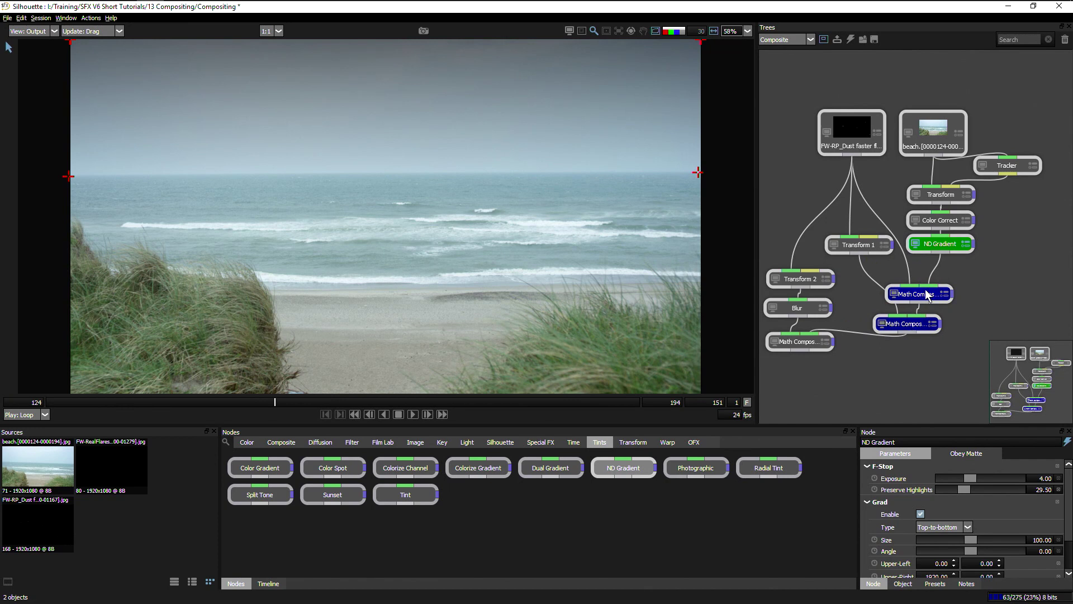
drag(870, 254, 865, 267)
drag(806, 343, 866, 382)
click(419, 413)
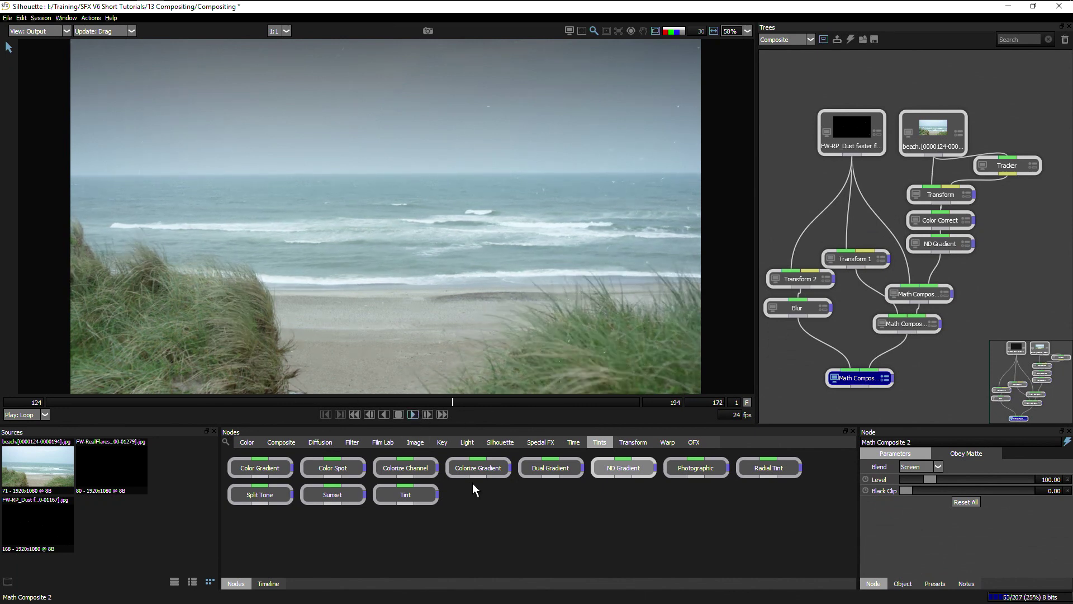
drag(859, 382, 854, 358)
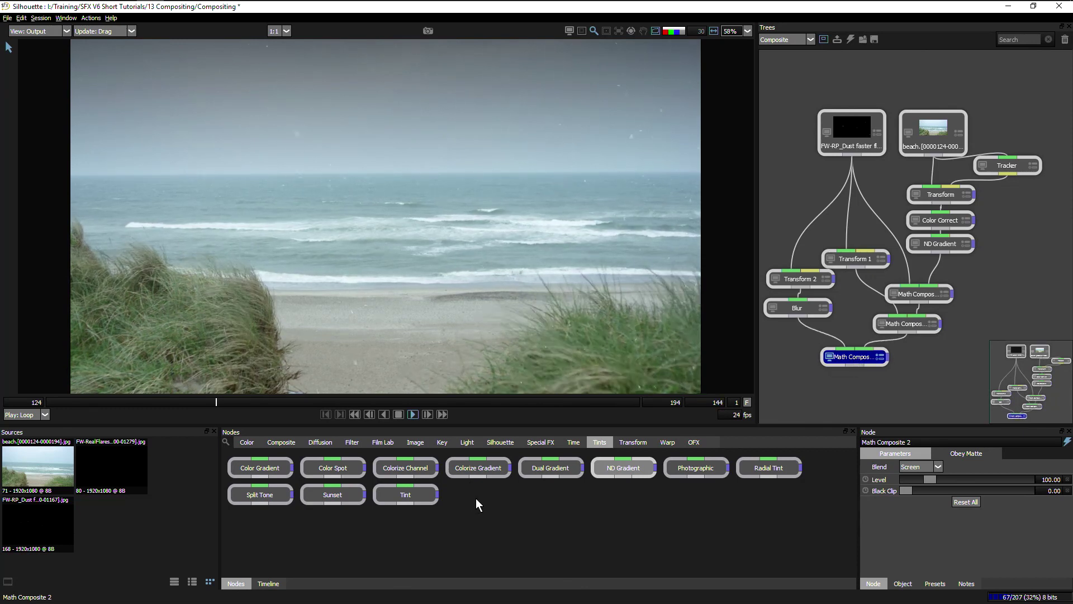
Add a Film Stocks node below the last Math Composite and save the project.
click(386, 443)
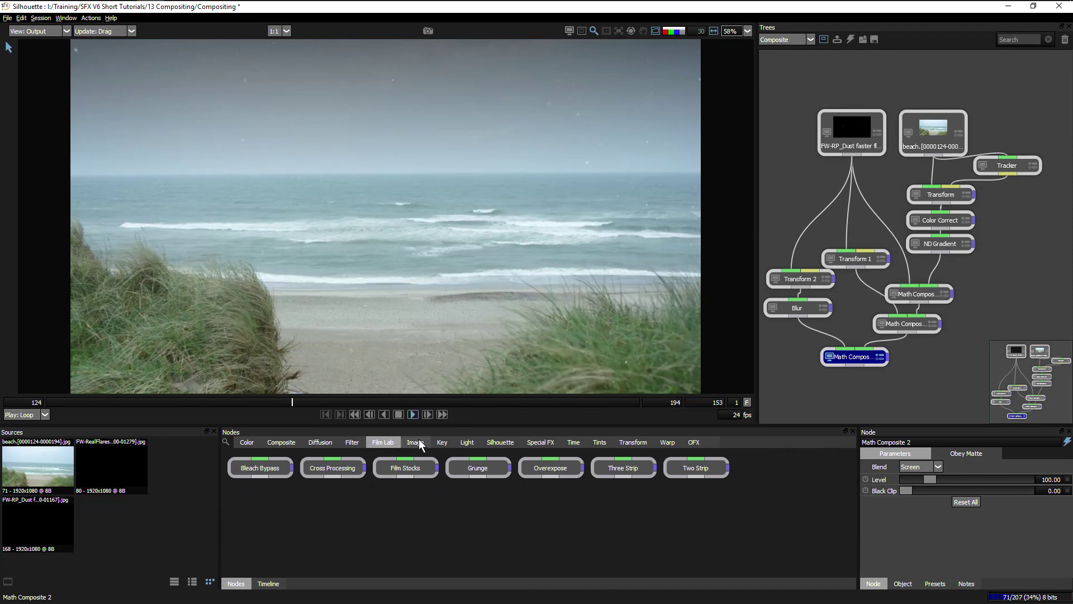
click(398, 414)
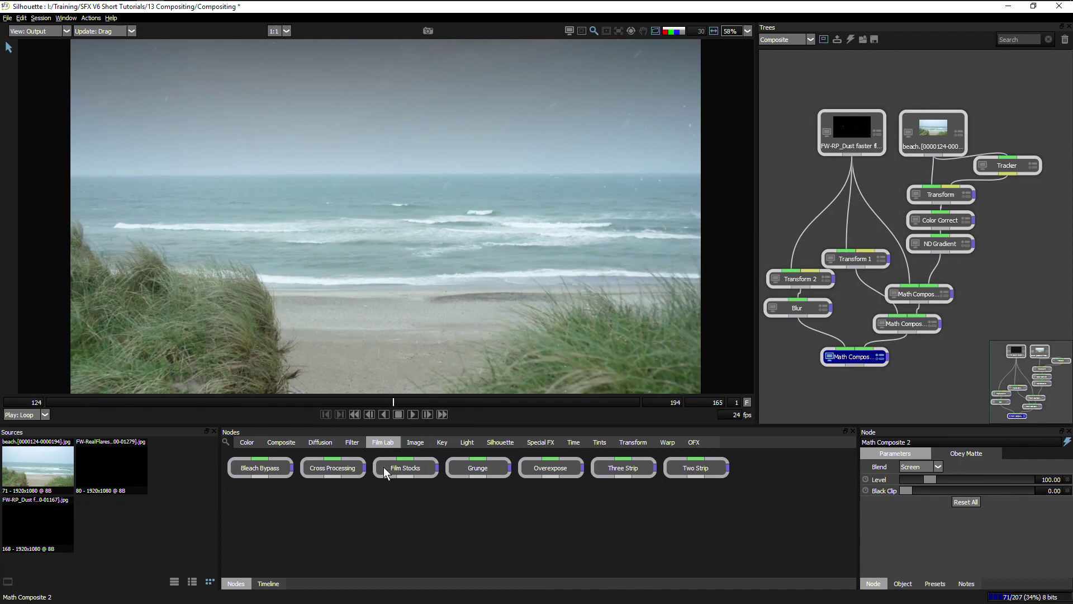
drag(398, 472, 867, 389)
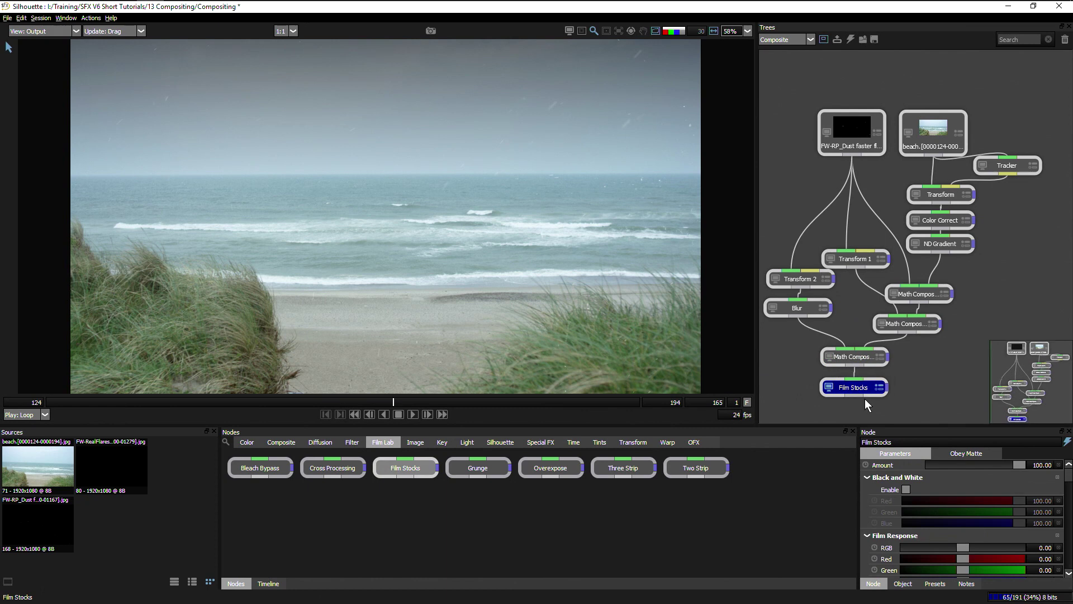
key(ctrl+s)
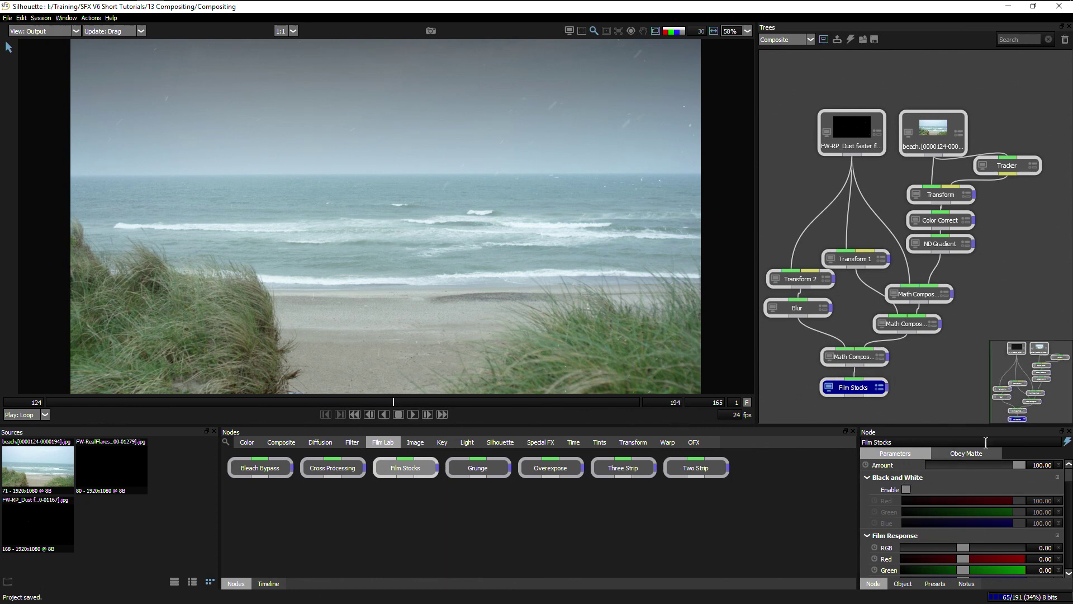
Browse the Film Stocks presets, settling on the Motion Picture Films category.
click(942, 585)
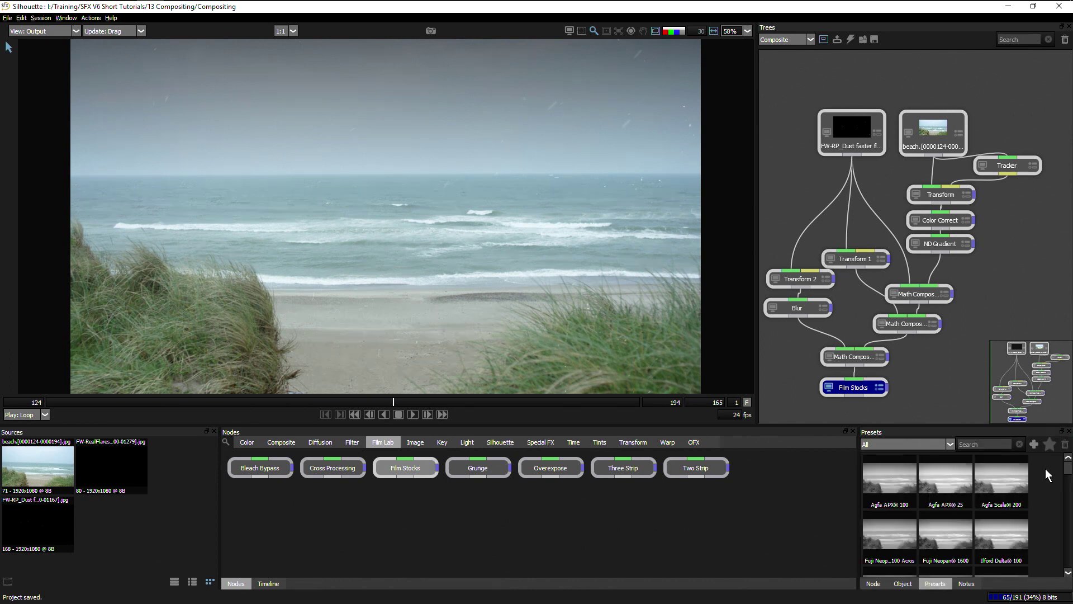
click(897, 445)
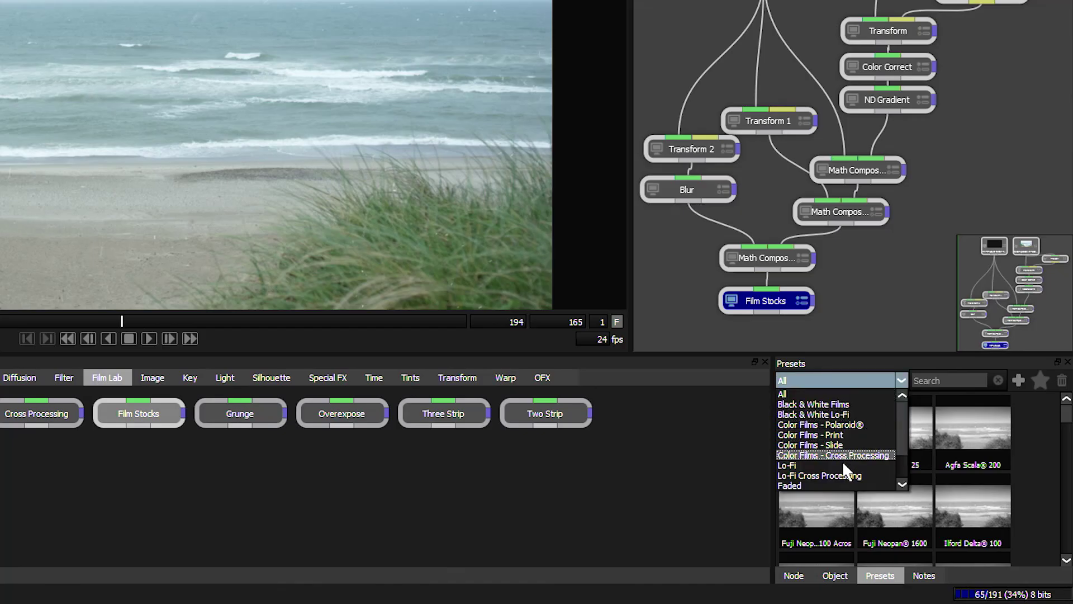
click(869, 455)
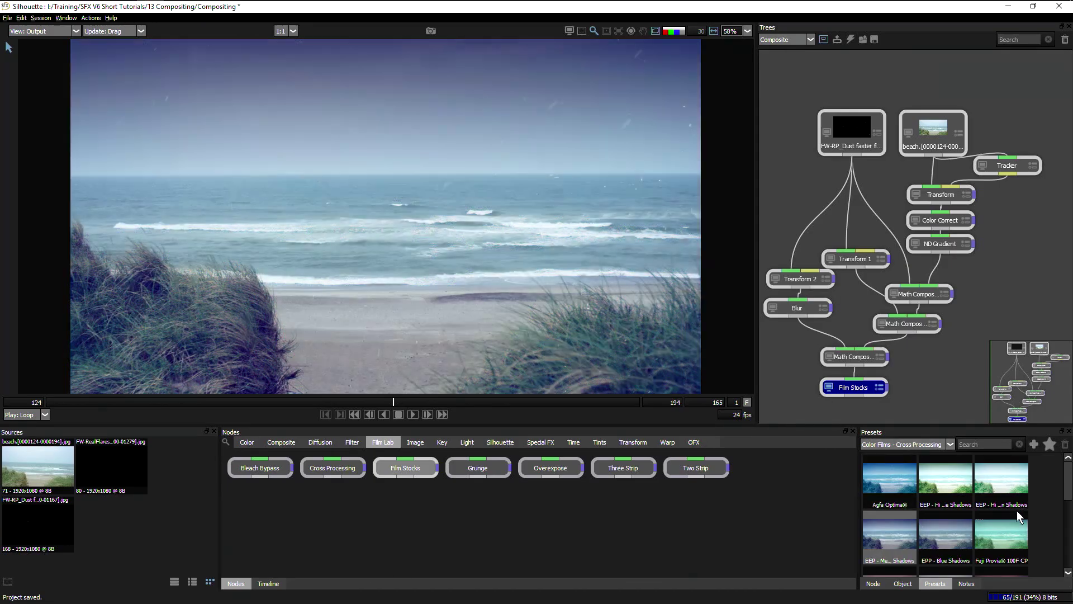
scroll(1061, 494, down, 5)
click(950, 443)
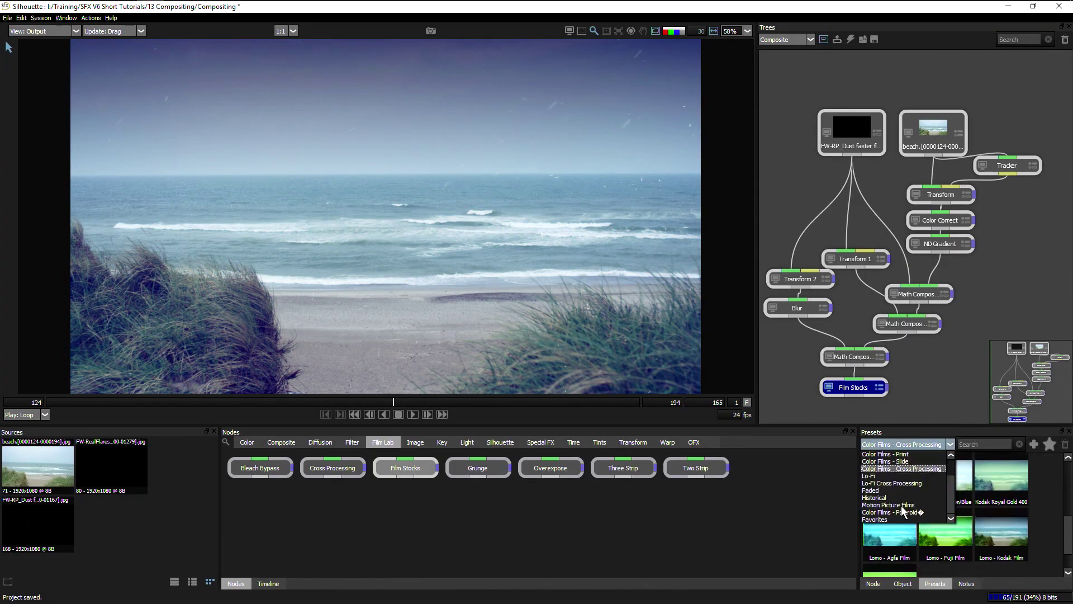
click(889, 505)
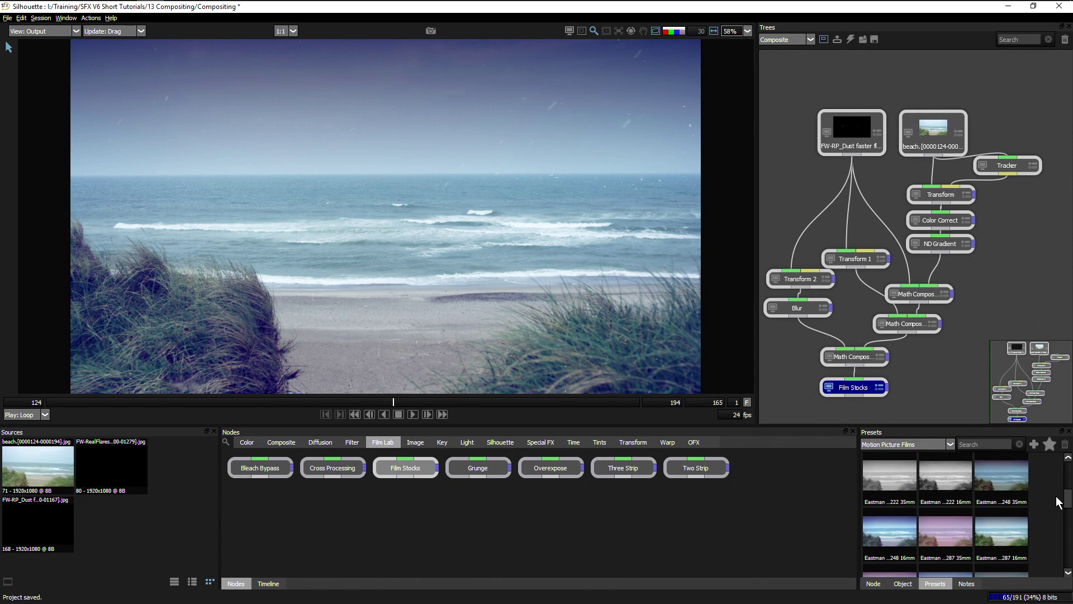
scroll(1067, 499, down, 10)
scroll(990, 552, up, 4)
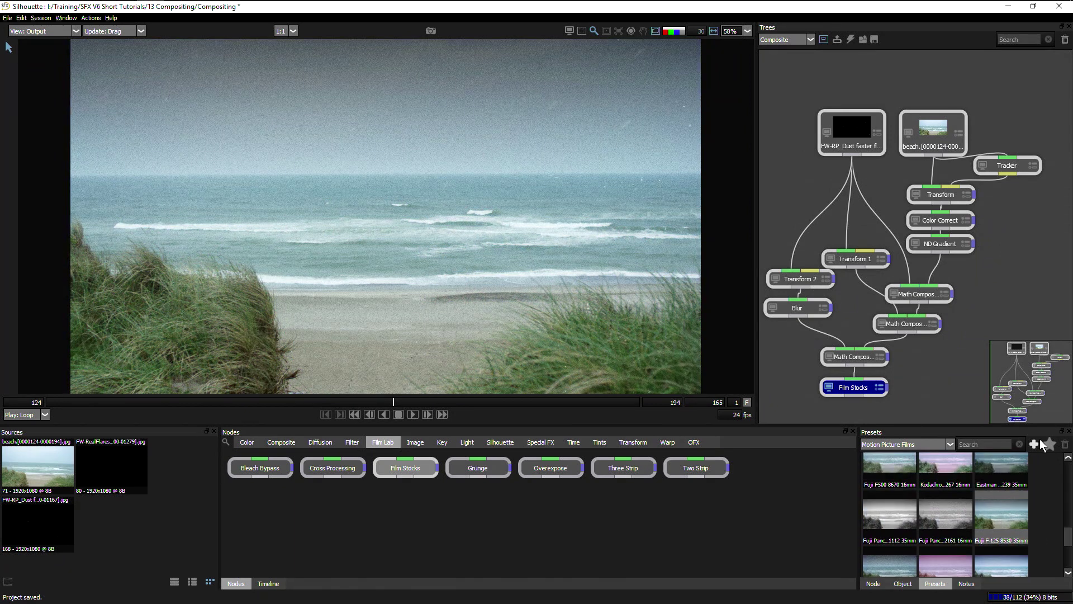
Enable coloured, non-monochrome film grain on Film Stocks with a larger grain size.
click(873, 583)
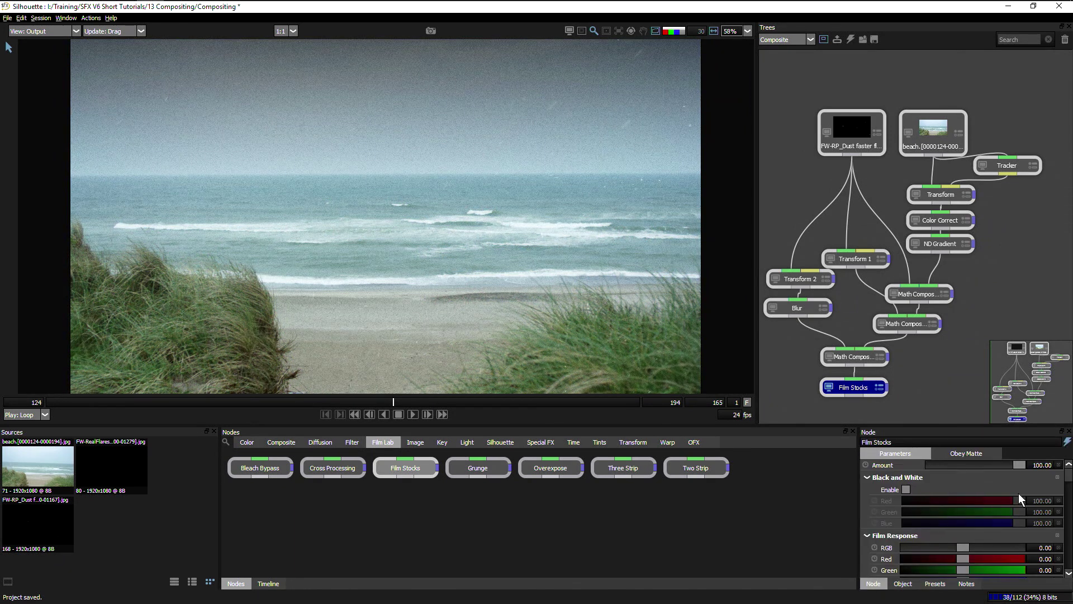
drag(1068, 475, 1069, 557)
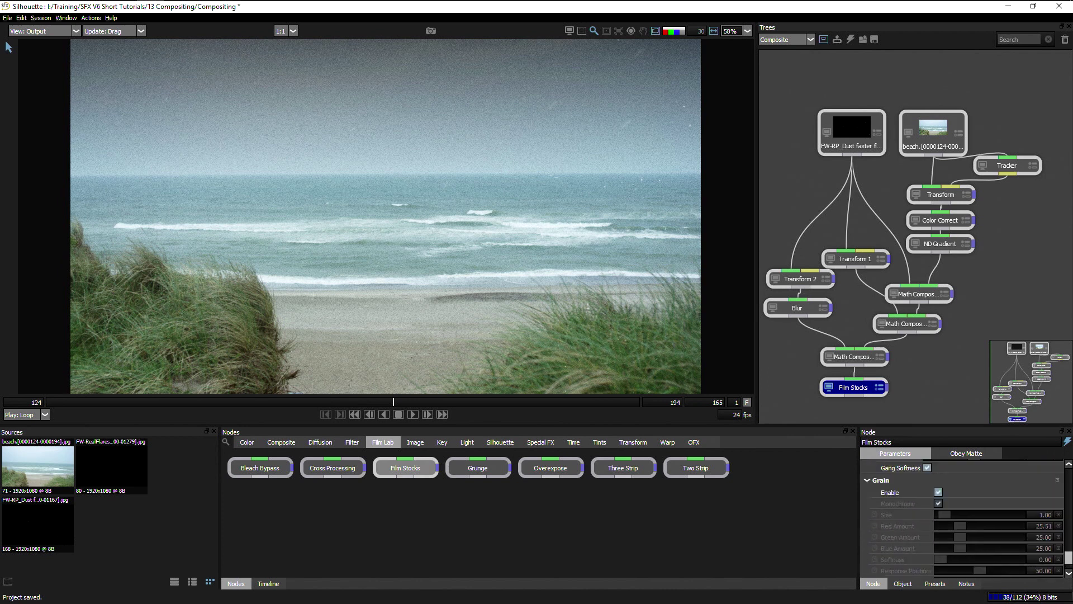
click(938, 493)
click(938, 504)
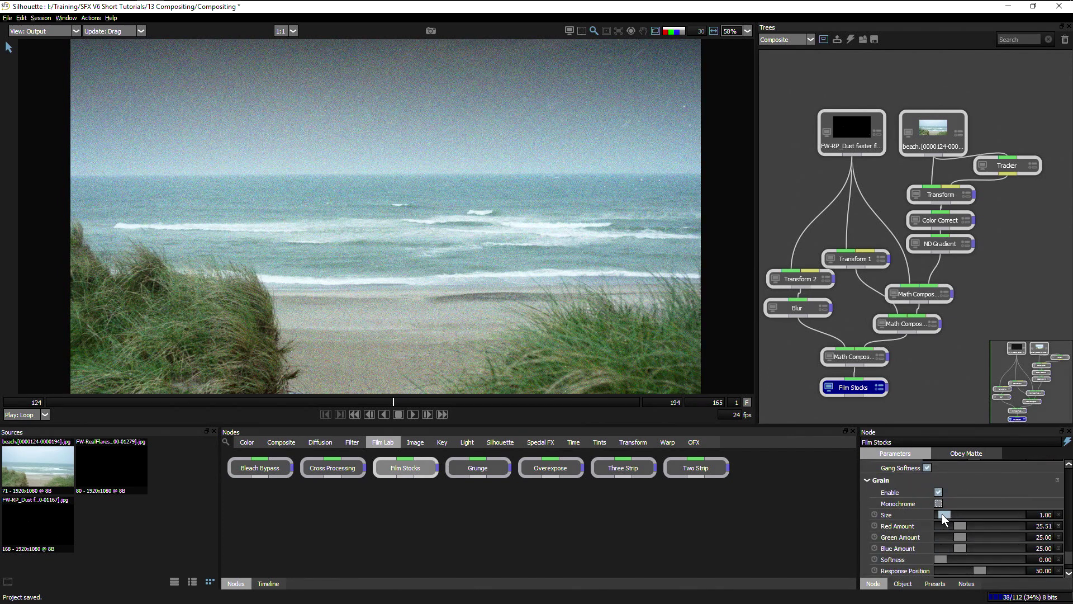
drag(935, 514, 944, 515)
Lower the red, green and blue grain amounts and reduce the overall Amount to 40.76.
drag(960, 526, 945, 539)
mouse_move(953, 548)
mouse_down()
mouse_move(943, 548)
mouse_move(951, 515)
mouse_move(944, 545)
mouse_up()
scroll(1001, 465, up, 5)
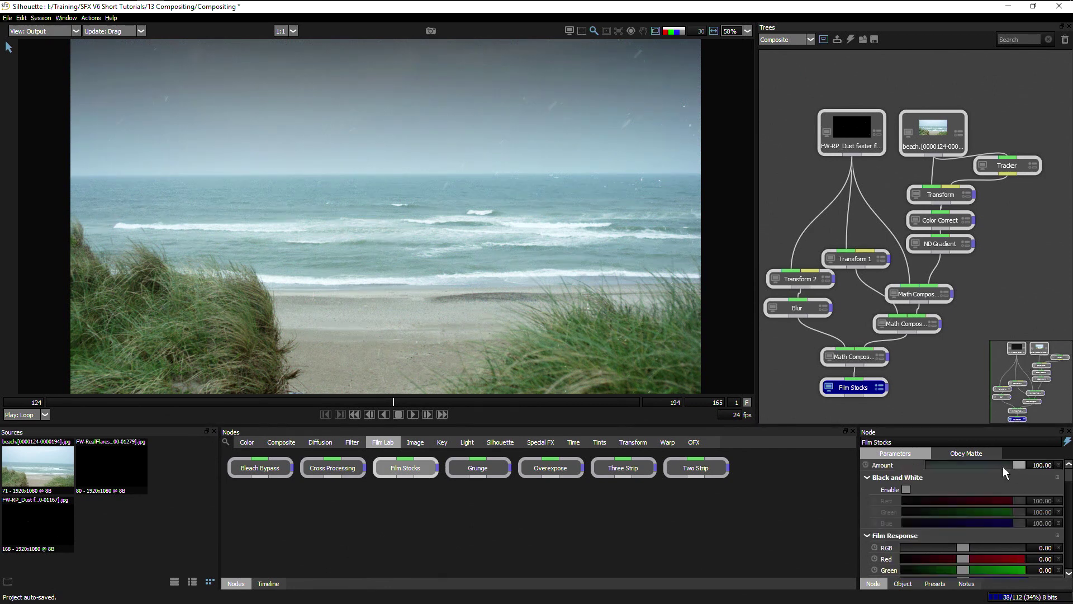
drag(1016, 465, 958, 478)
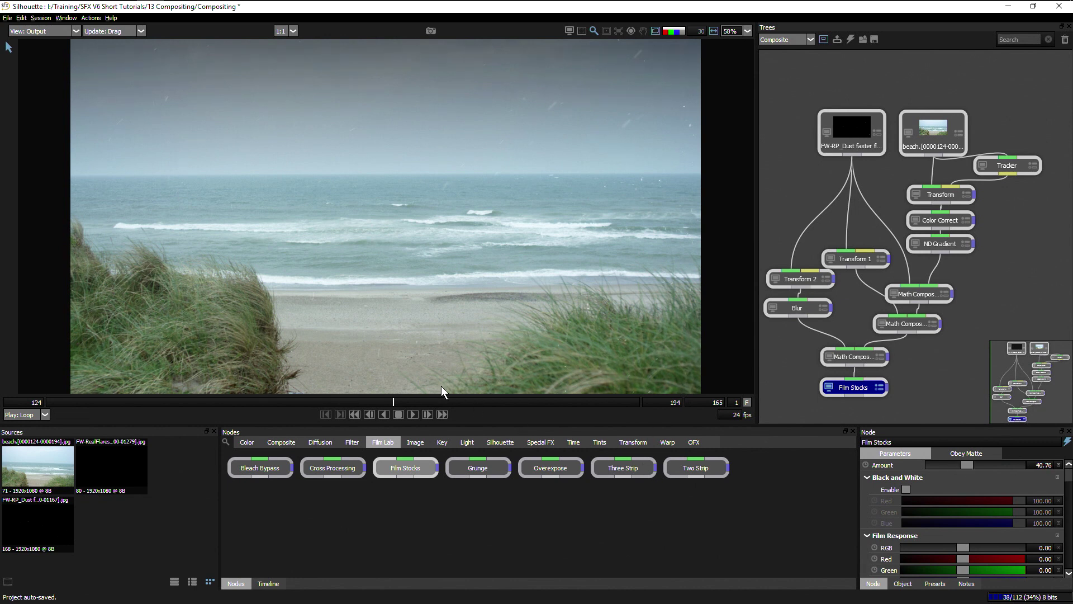
click(413, 418)
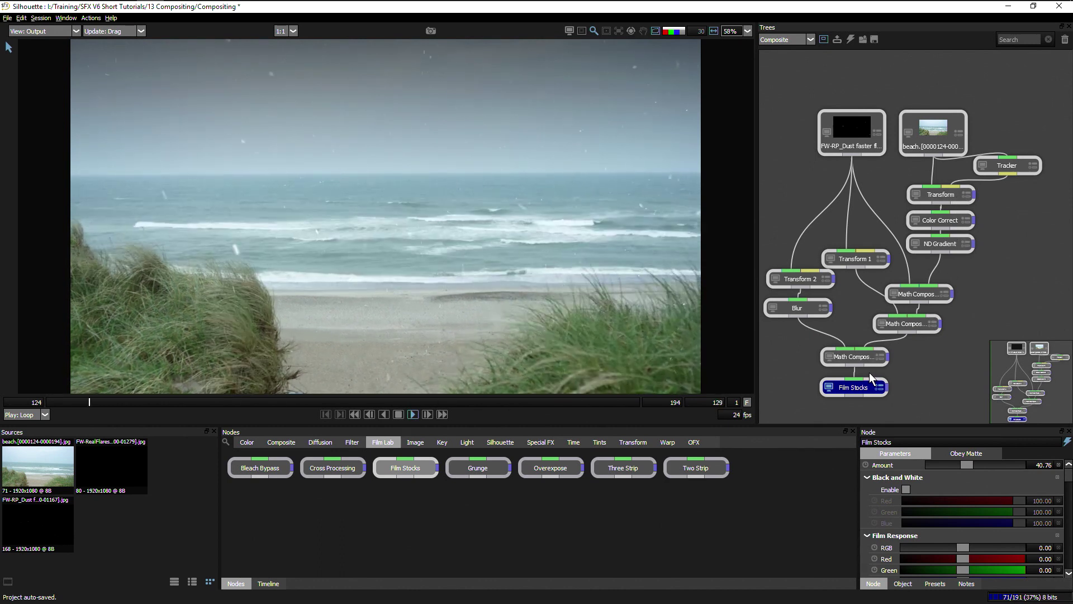
click(907, 132)
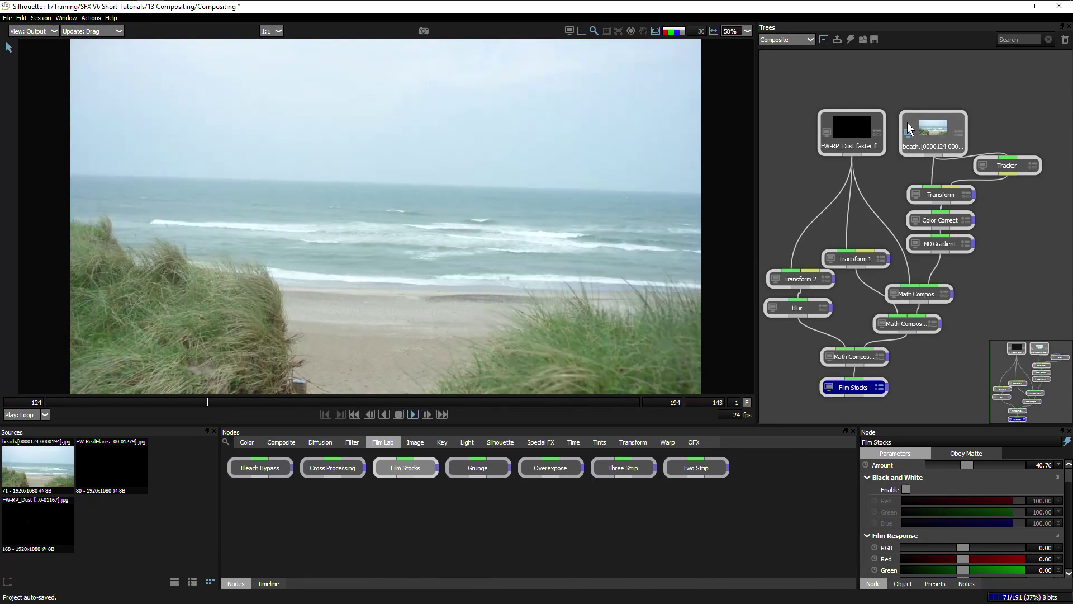
click(916, 194)
click(915, 220)
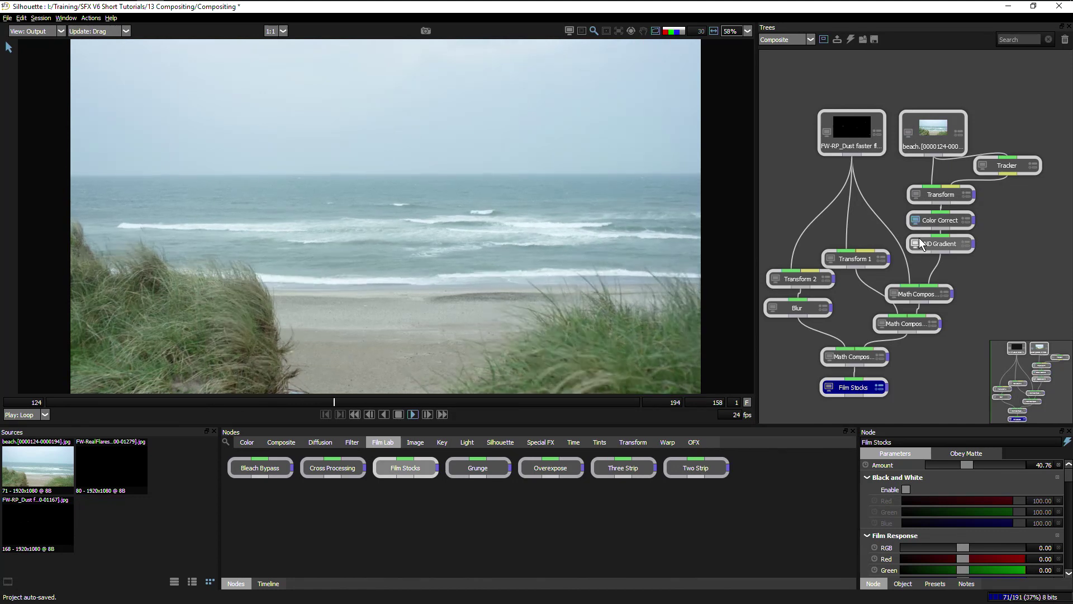
click(916, 243)
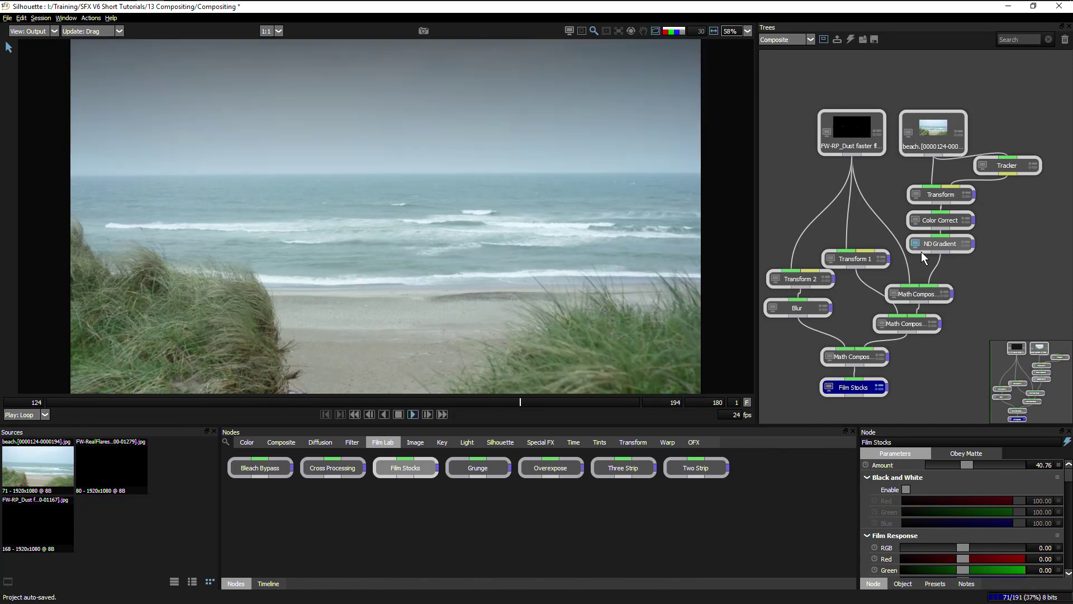
click(894, 293)
click(882, 323)
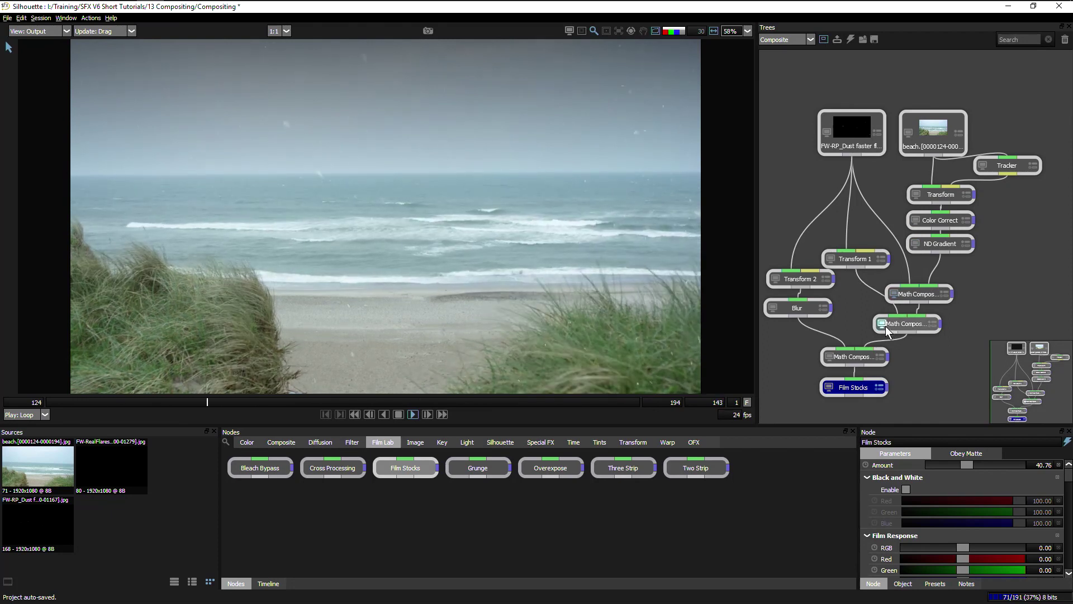
click(830, 357)
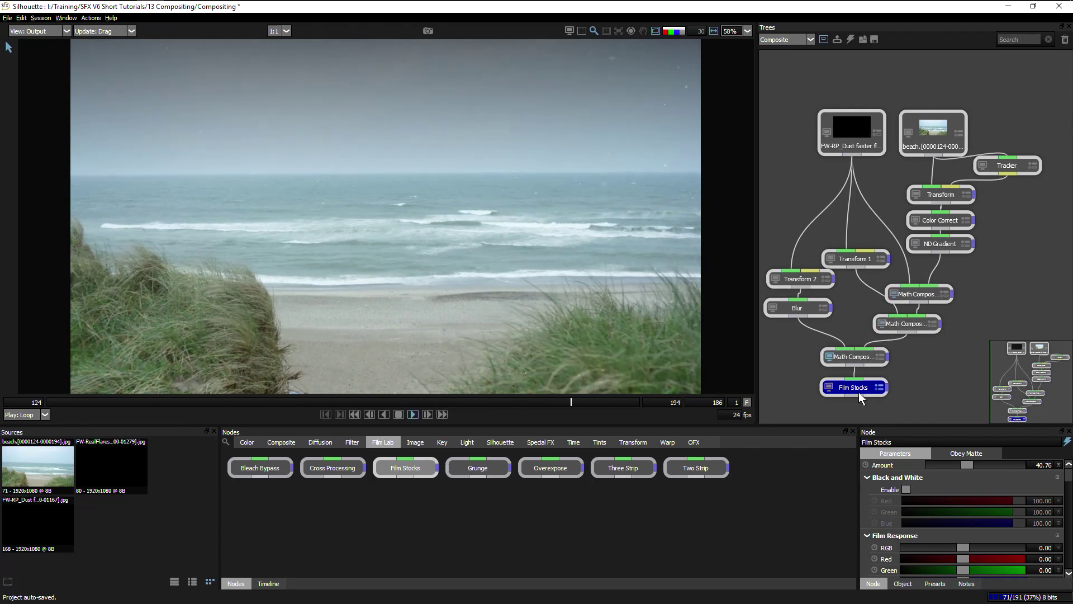
click(829, 385)
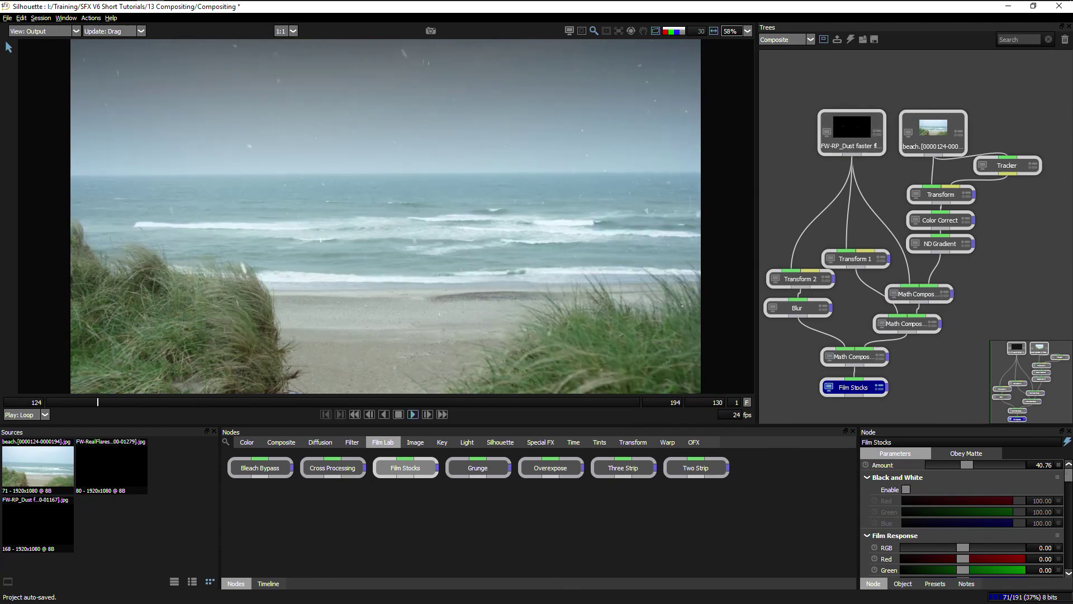
Raise the Film Stocks Amount to 63.69, then browse the node categories through to OFX.
drag(982, 465, 988, 465)
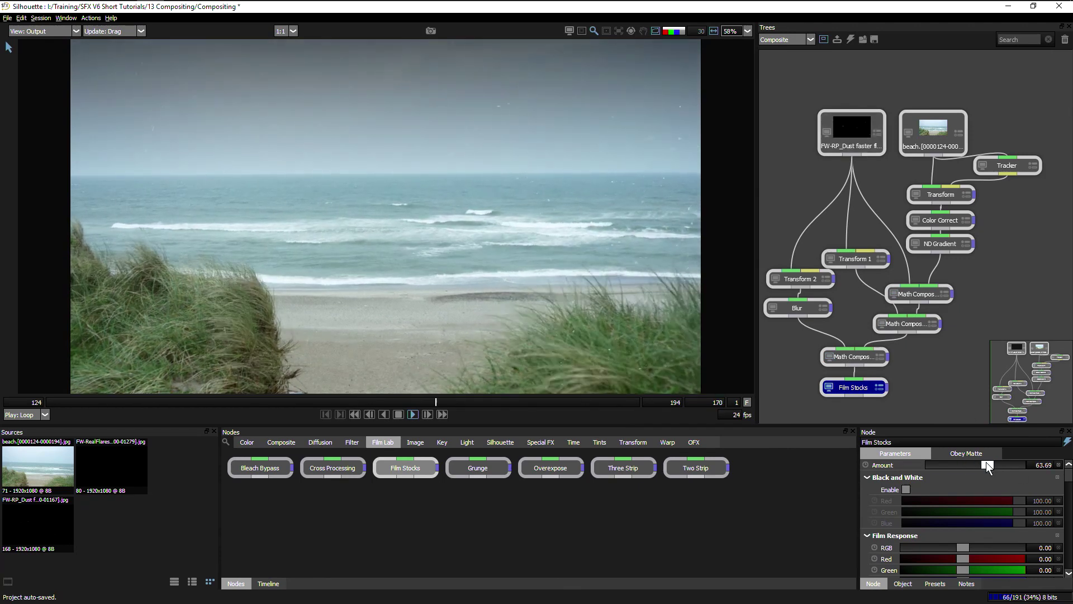
click(257, 443)
click(281, 442)
click(320, 442)
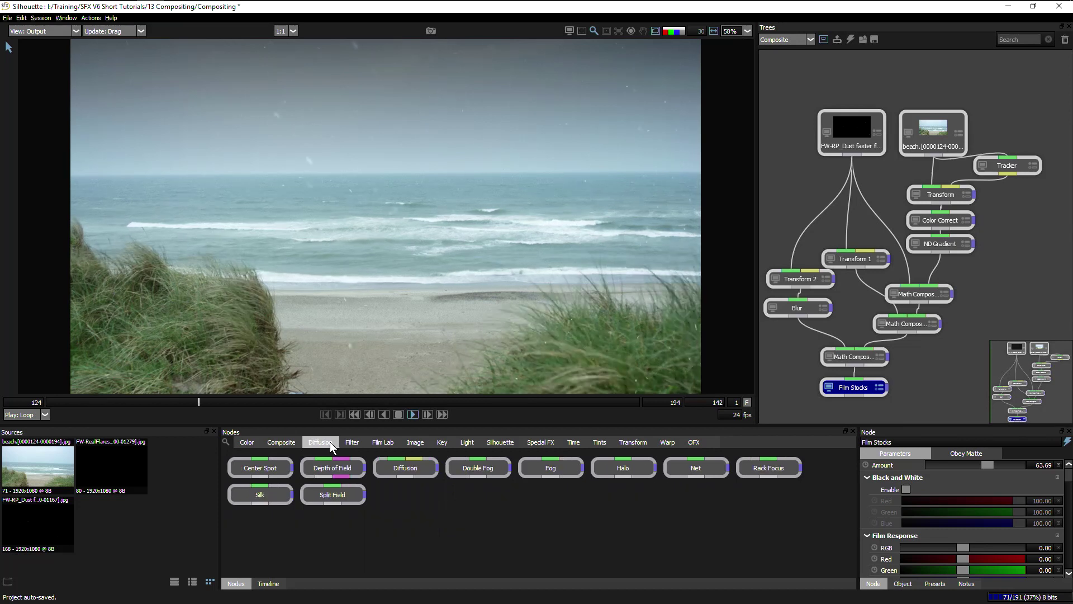
click(352, 442)
click(382, 442)
click(416, 443)
click(459, 442)
click(442, 442)
click(499, 443)
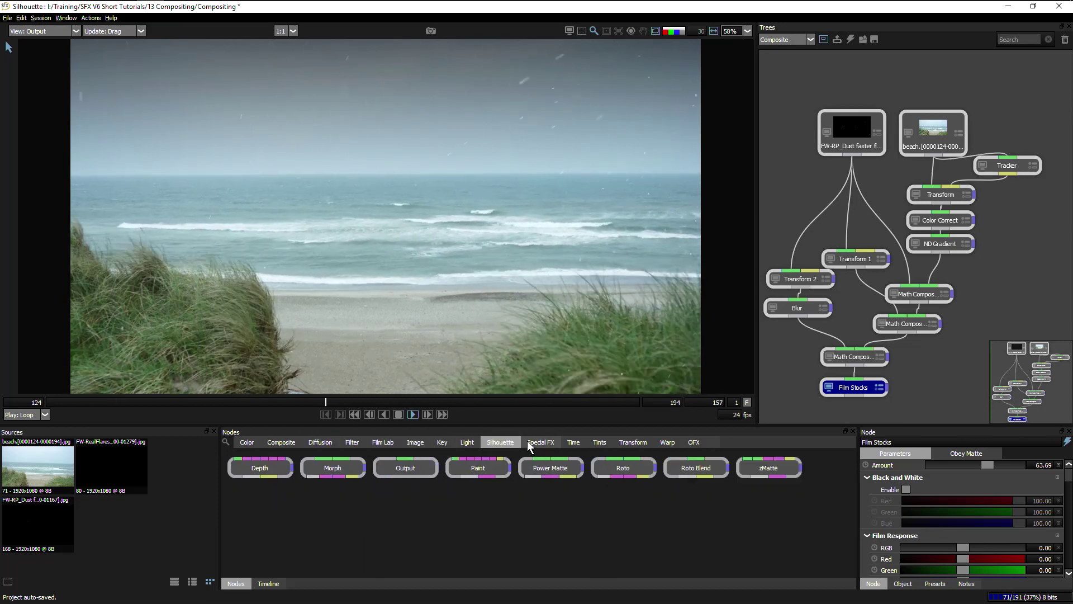
click(693, 442)
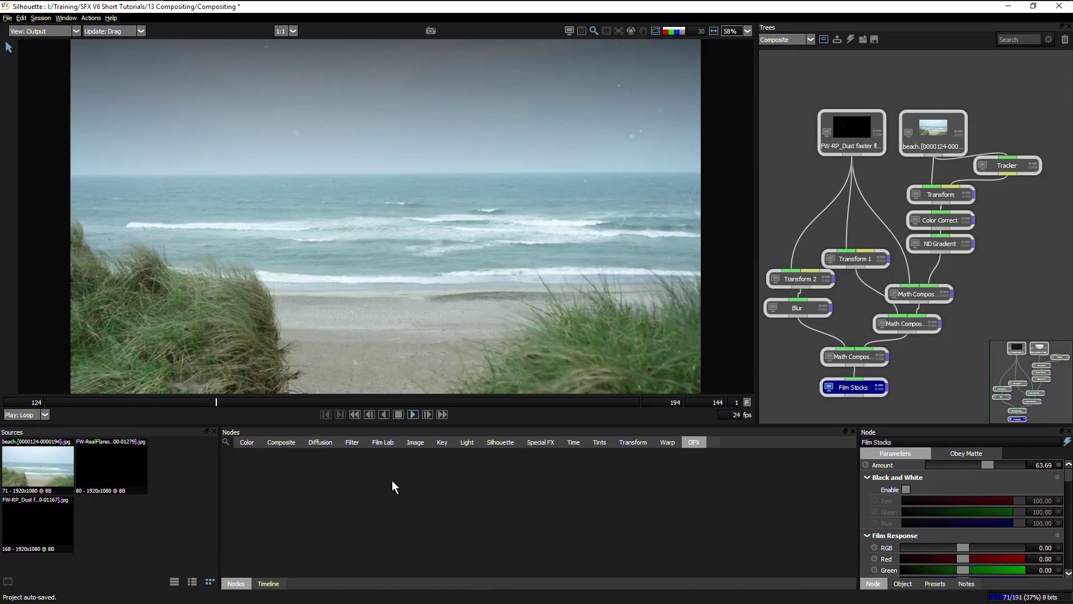